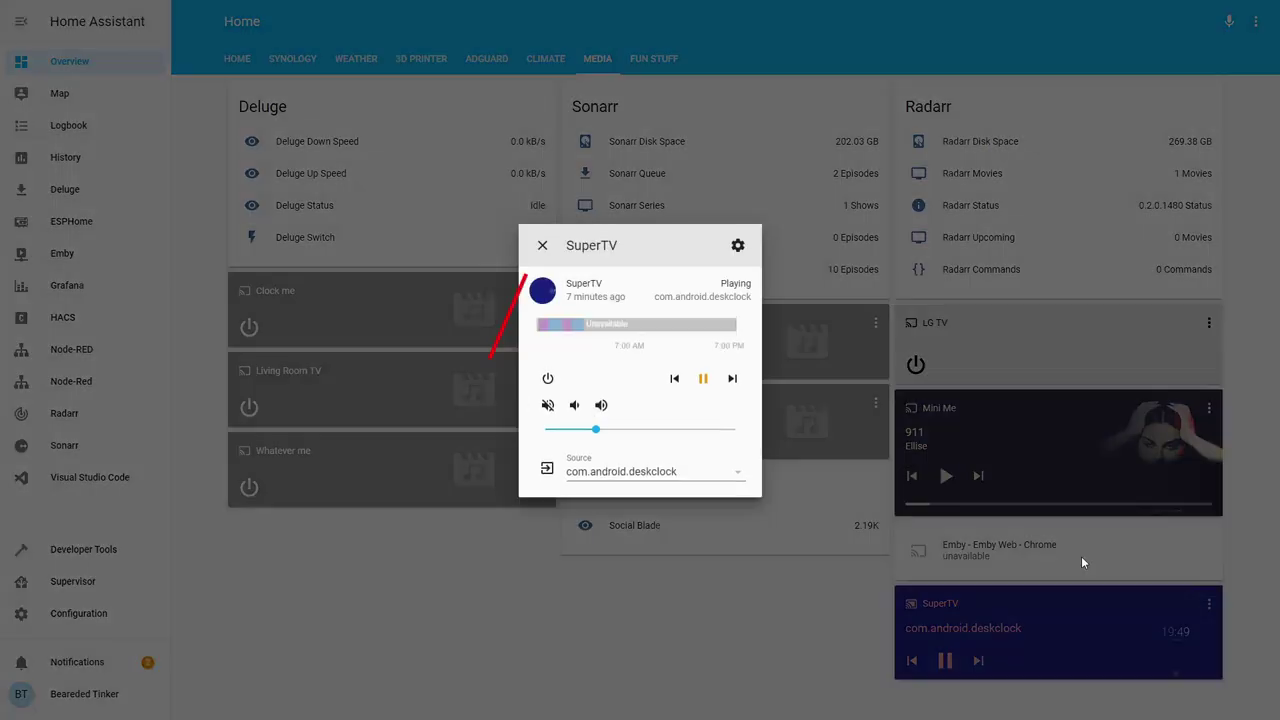
Pick com.android.providers.calendar in the SuperTV card's Source dropdown
left_click(711, 474)
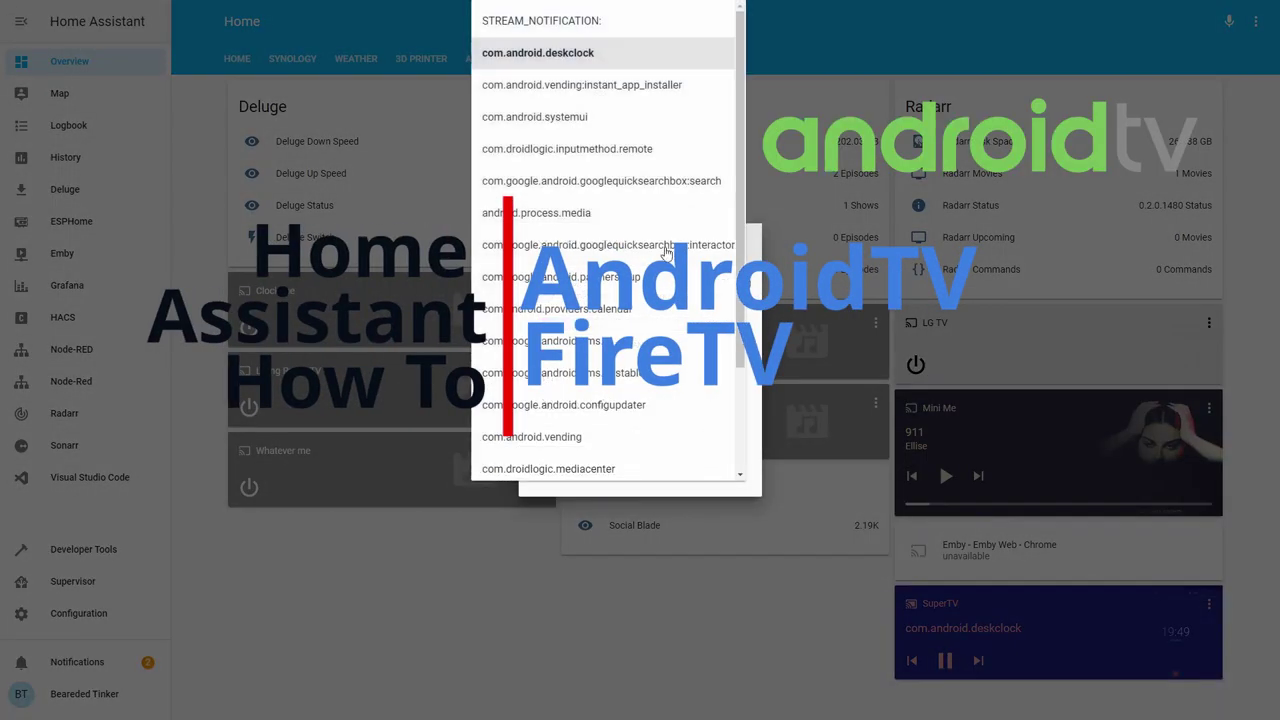
left_click(640, 302)
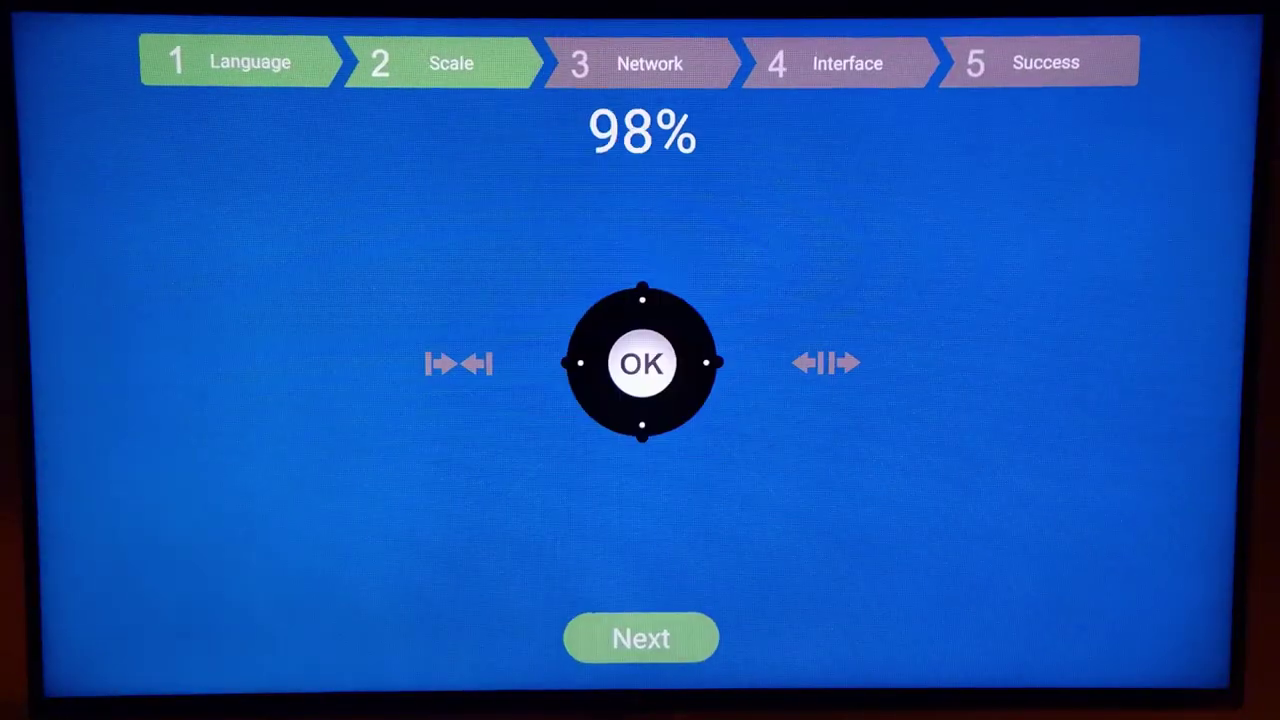
Finish the TV box setup wizard, adjusting screen scale and choosing the Europe/London timezone
key("Left")
key("Right")
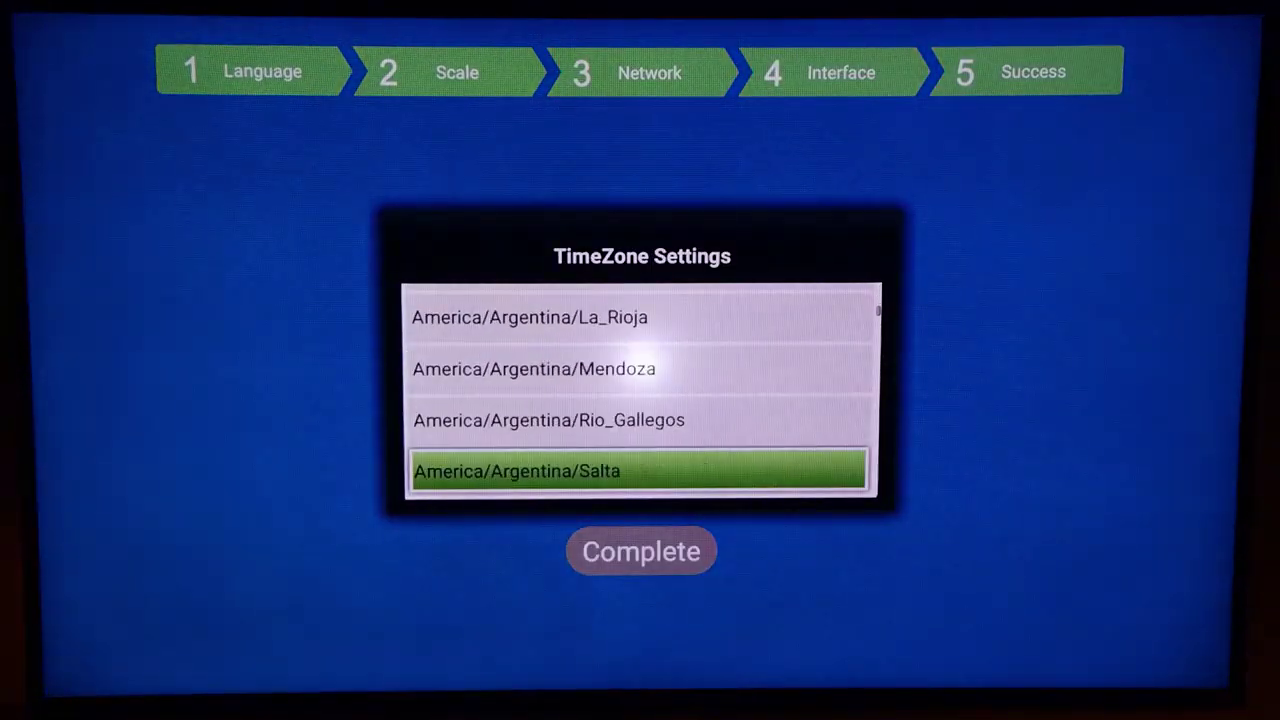
key("Down")
key("Down")
key("Down")
key("Down")
key("Down")
key("Down")
key("Down")
key("Down")
key("Down")
key("Down")
key("Down")
key("Down")
key("Down")
key("Down")
key("Down")
key("Down")
key("Down")
key("Down")
key("Down")
key("Down")
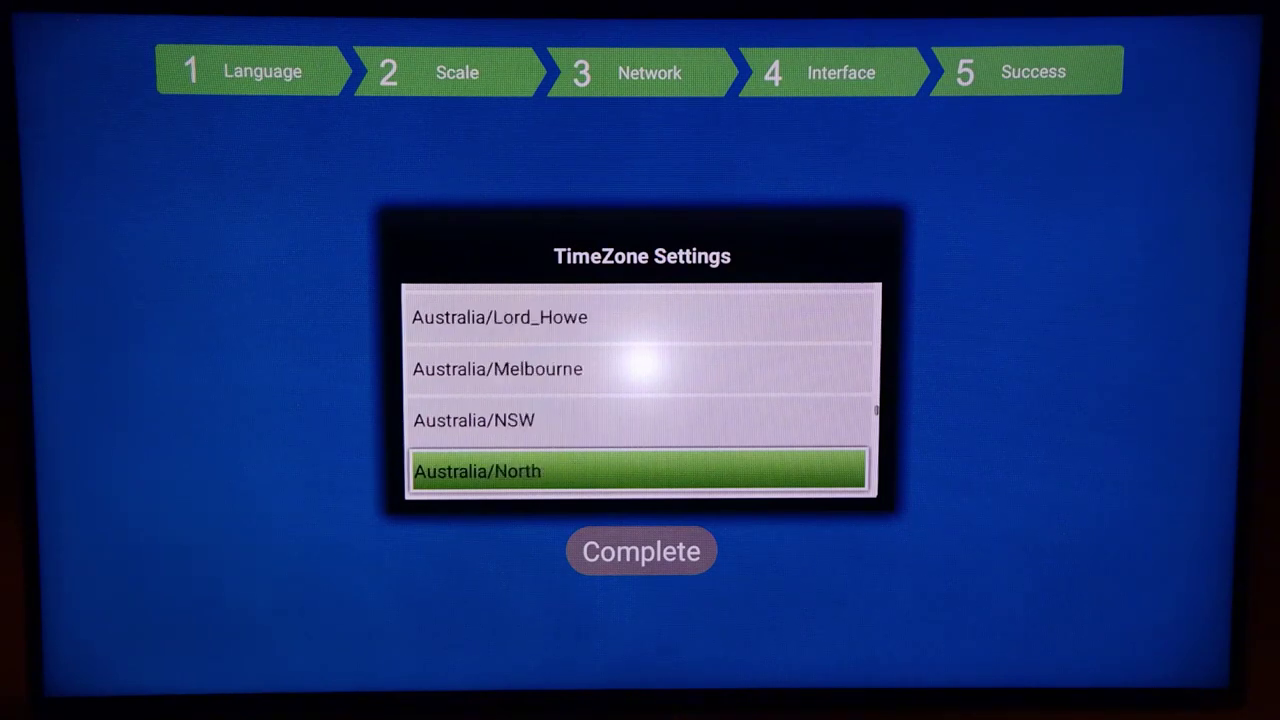
key("Down")
key("Down")
key("Down")
key("Down")
key("Down")
key("Down")
key("Down")
key("Down")
key("Down")
key("Down")
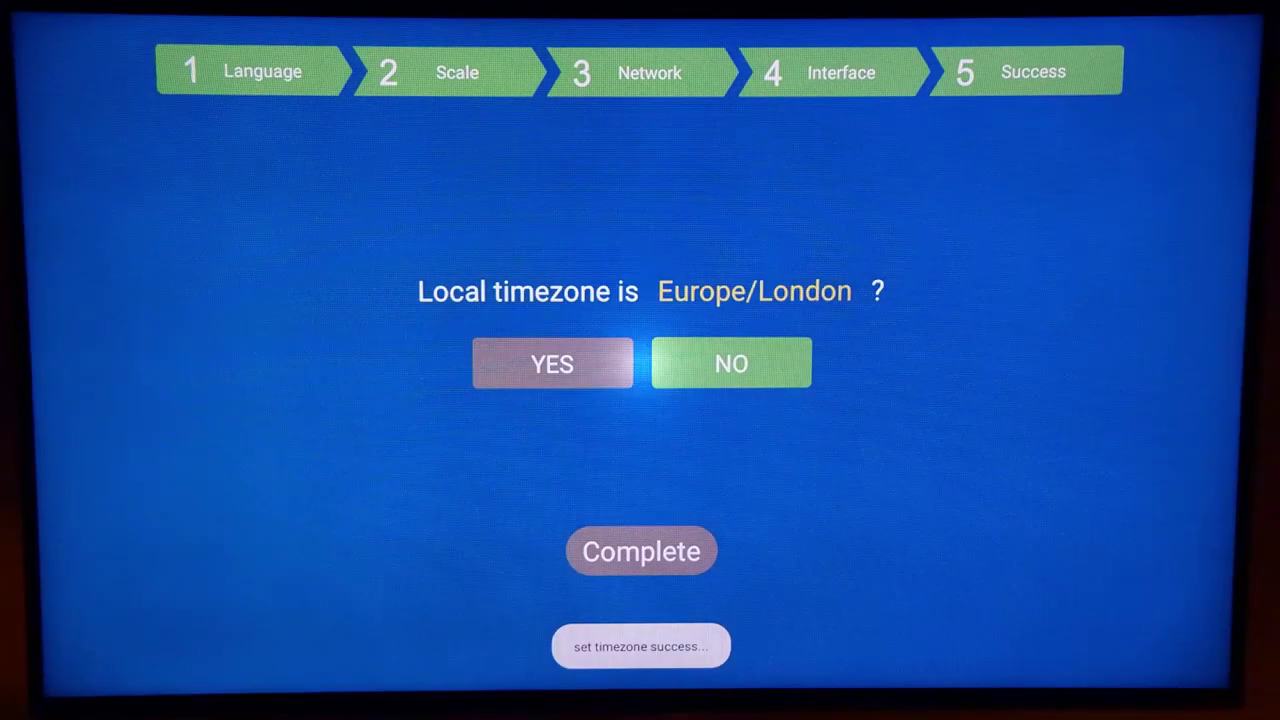
key("Down")
key("Return")
key("Down")
In Settings > System > About mediabox, tap Build number repeatedly until developer mode unlocks
key("Right")
key("Right")
key("Right")
key("Right")
key("Up")
key("Return")
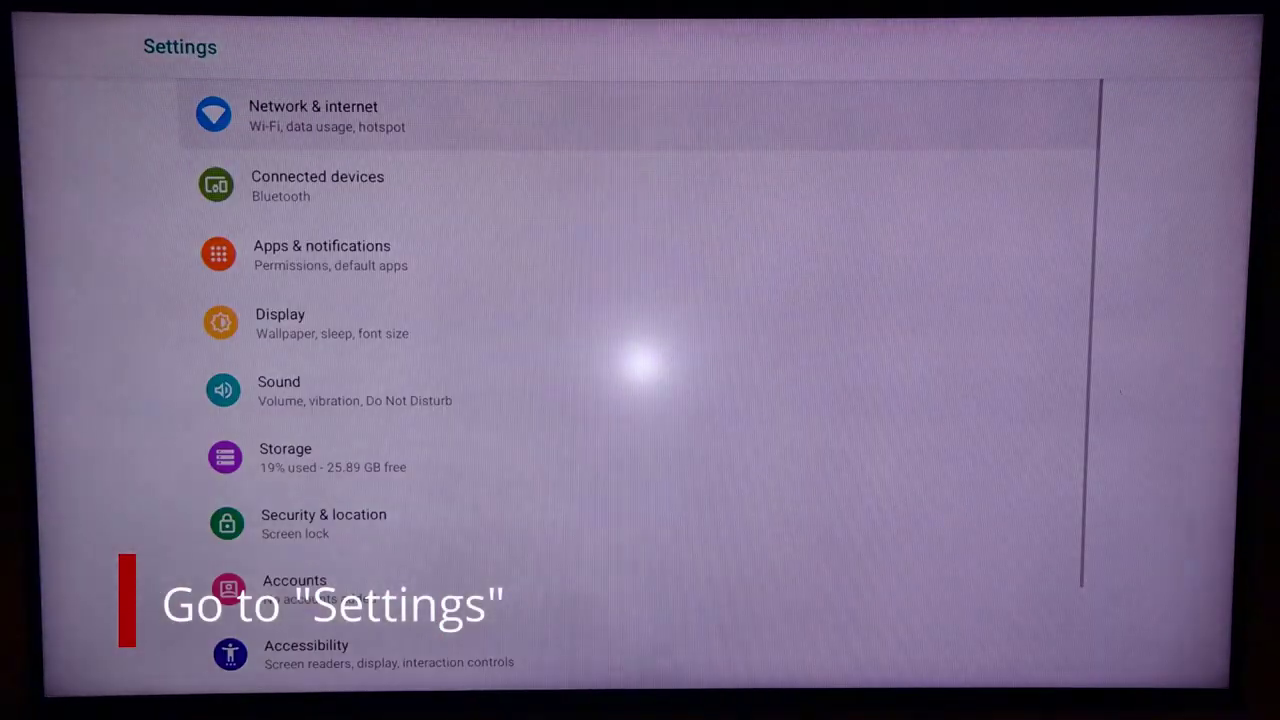
key("Down")
key("Down")
key("Down")
key("Down")
key("Down")
key("Down")
key("Down")
key("Down")
key("Down")
key("Down")
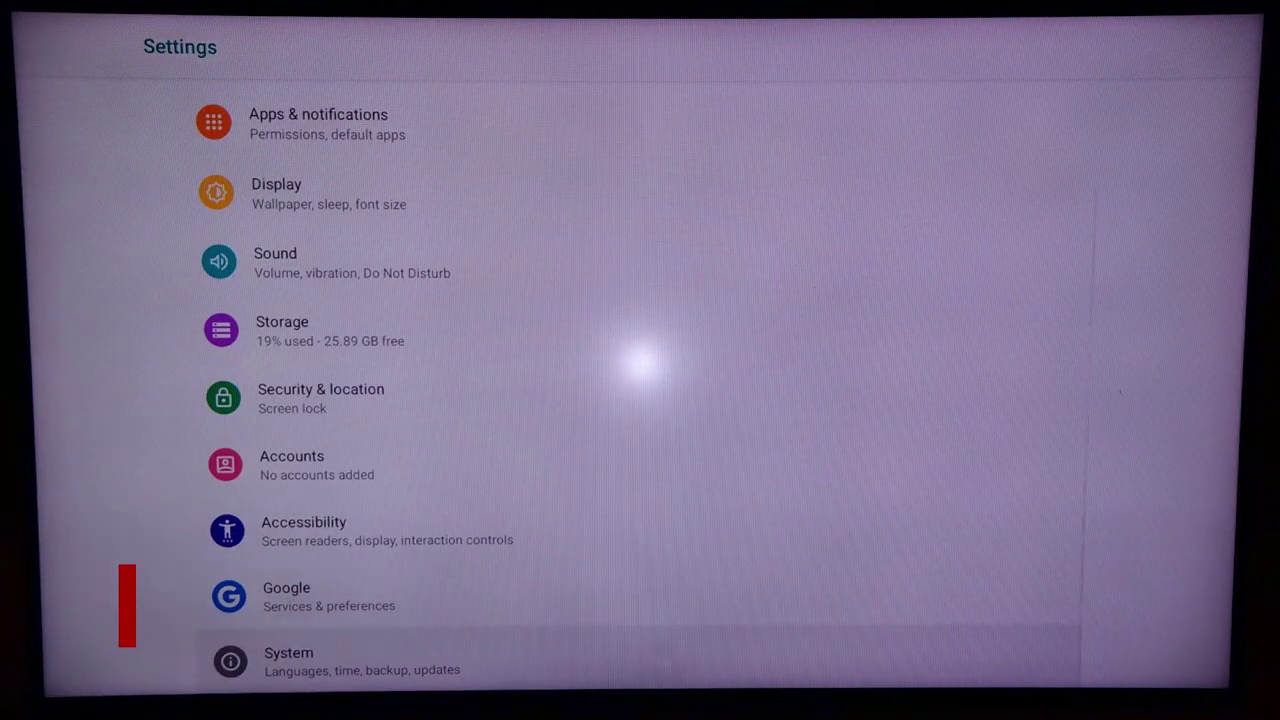
key("Return")
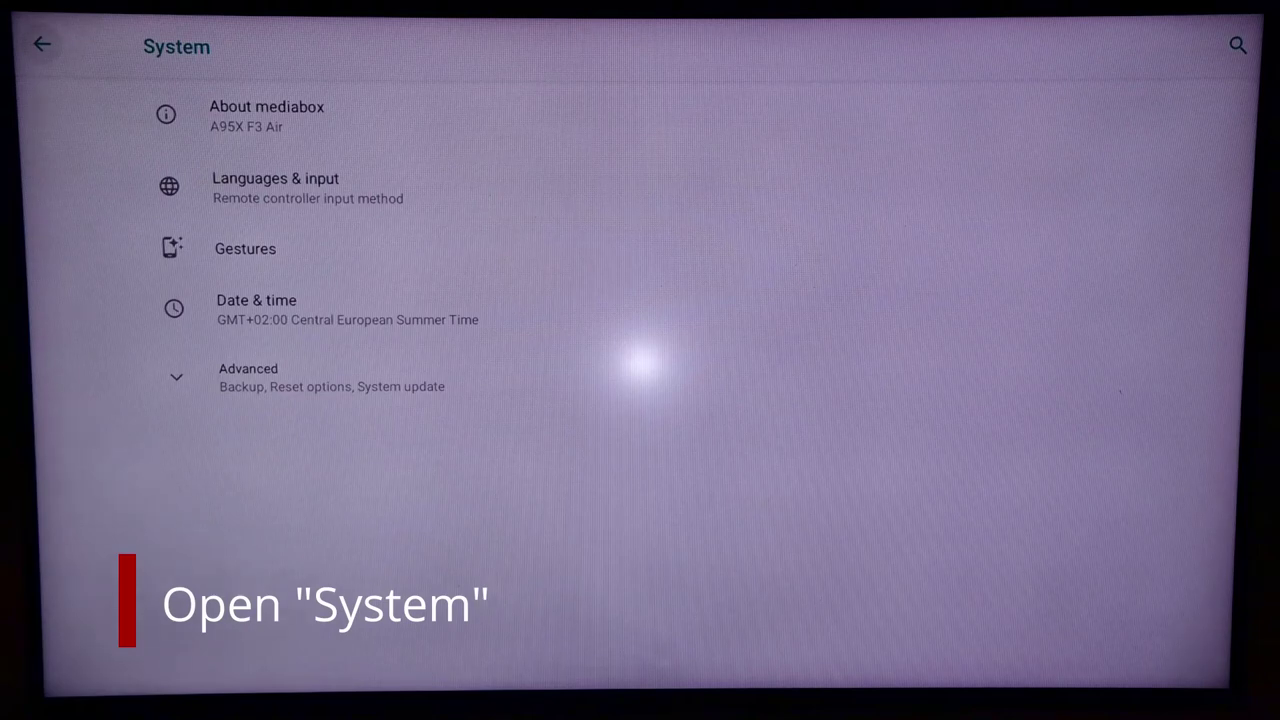
key("Return")
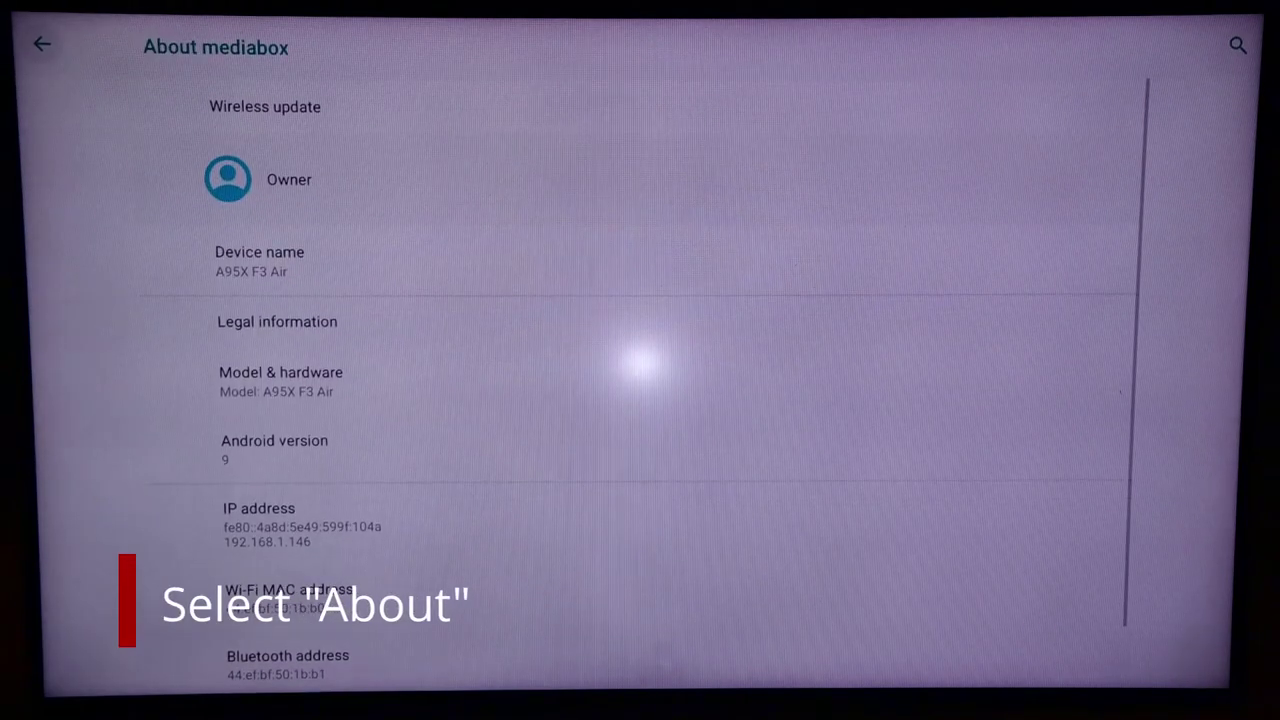
key("Down")
key("Down")
key("Down")
key("Down")
key("Down")
key("Down")
key("Down")
key("Down")
key("Down")
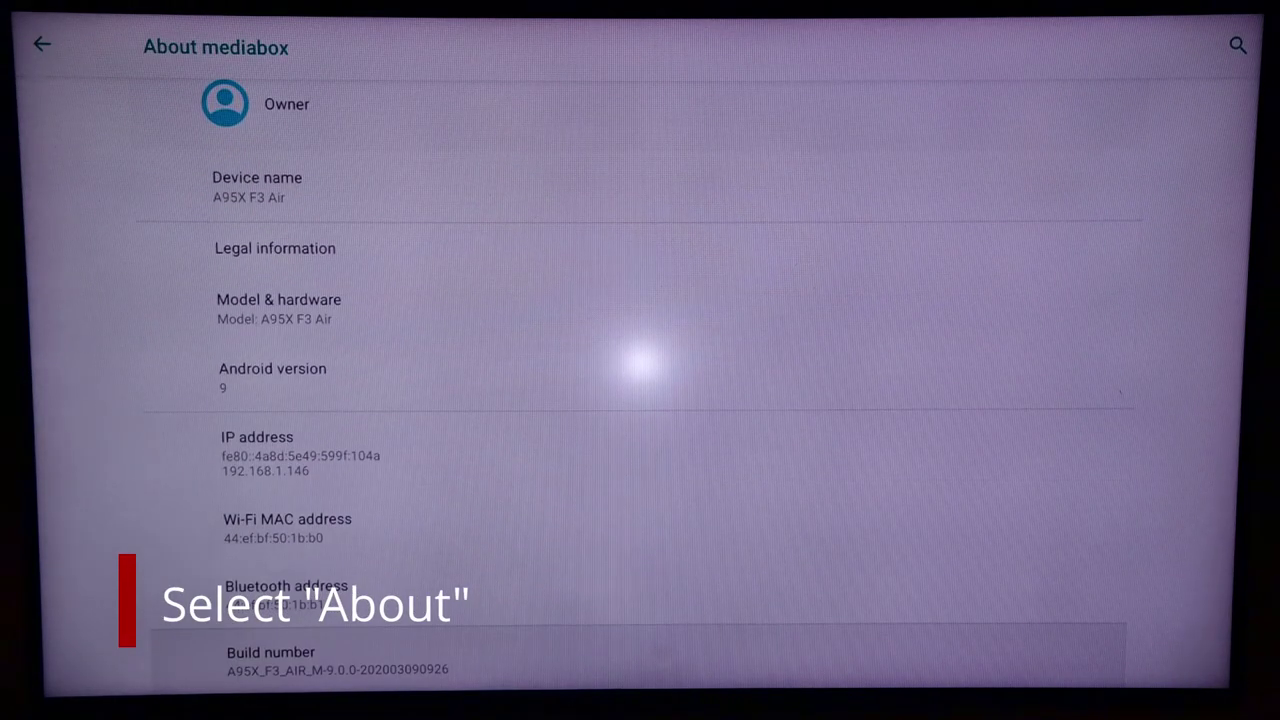
key("Return")
key("Return")
key("Return")
key("Return")
key("Return")
key("Return")
key("Return")
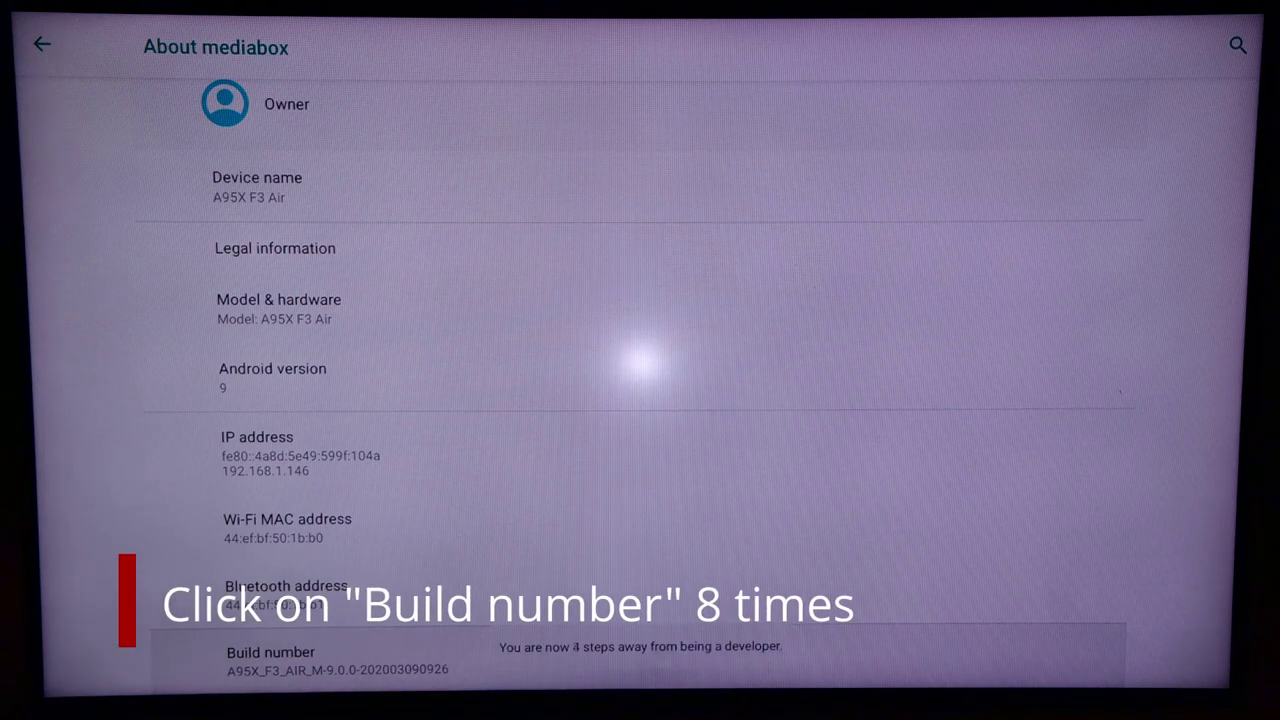
key("Return")
key("Up")
key("Up")
key("Up")
key("Up")
key("Up")
key("Up")
key("Up")
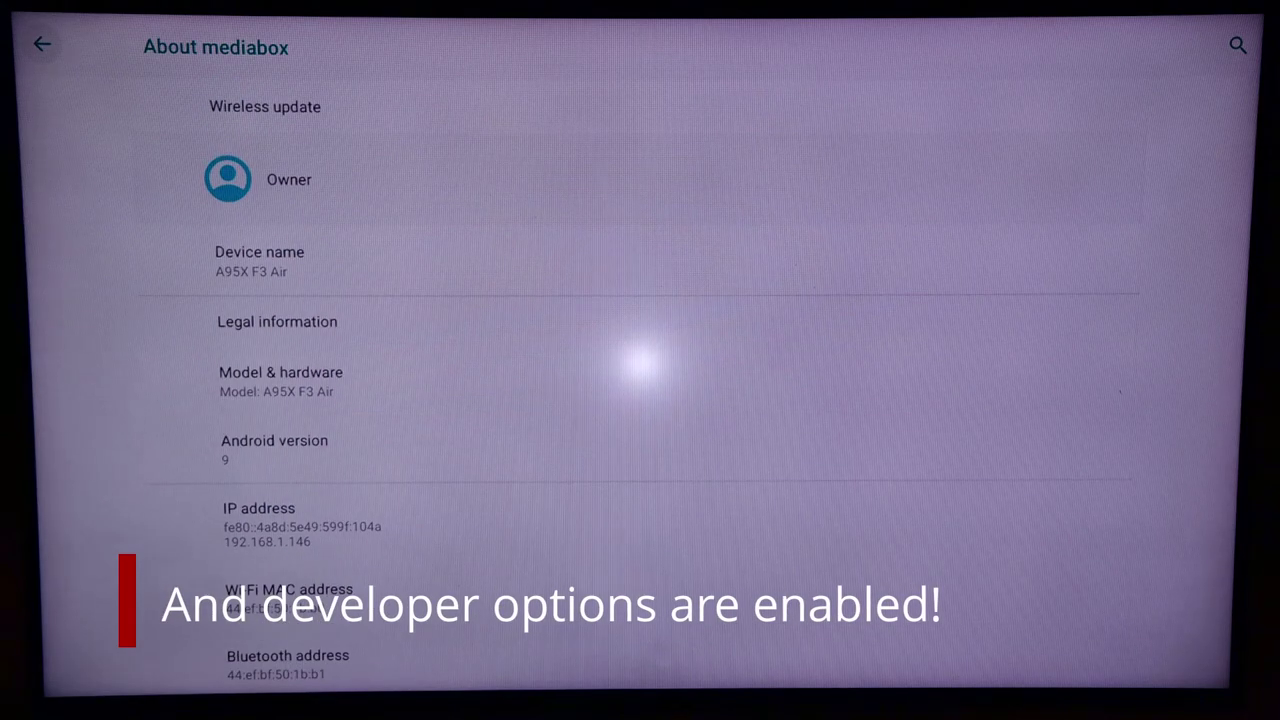
Expand Advanced in System settings and open Developer options
key("Escape")
key("Down")
key("Down")
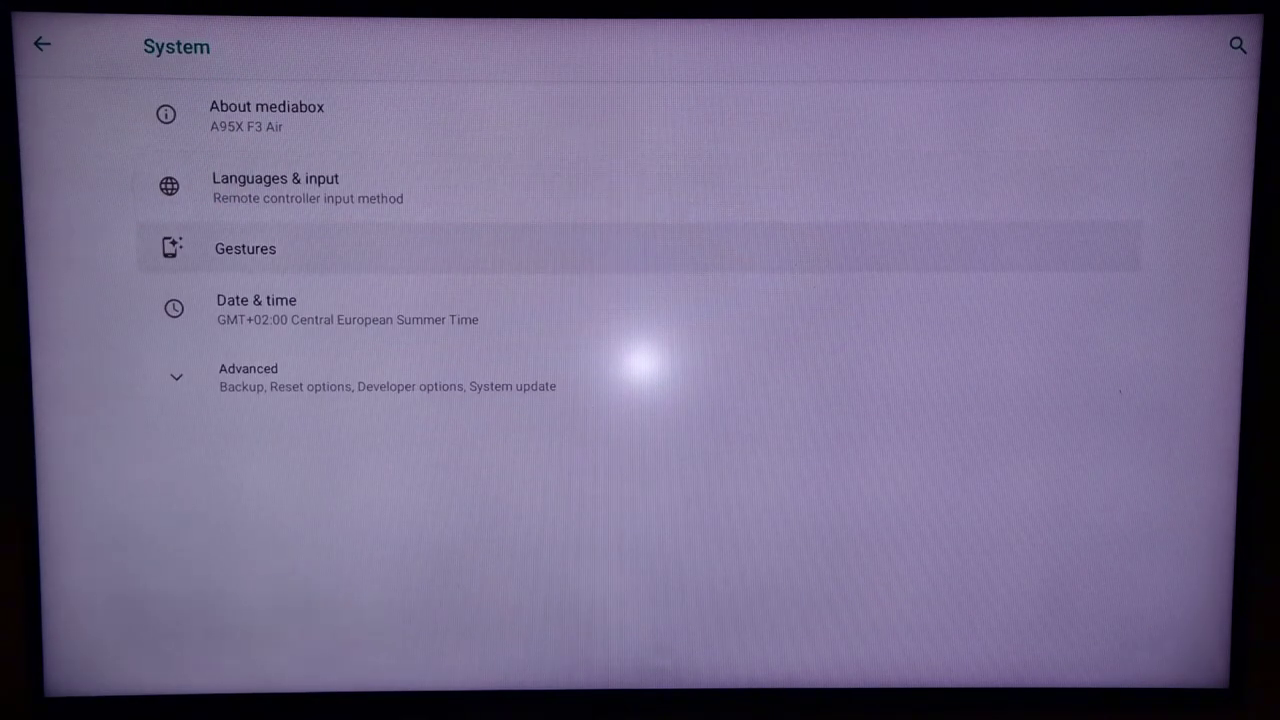
key("Down")
key("Down")
key("Return")
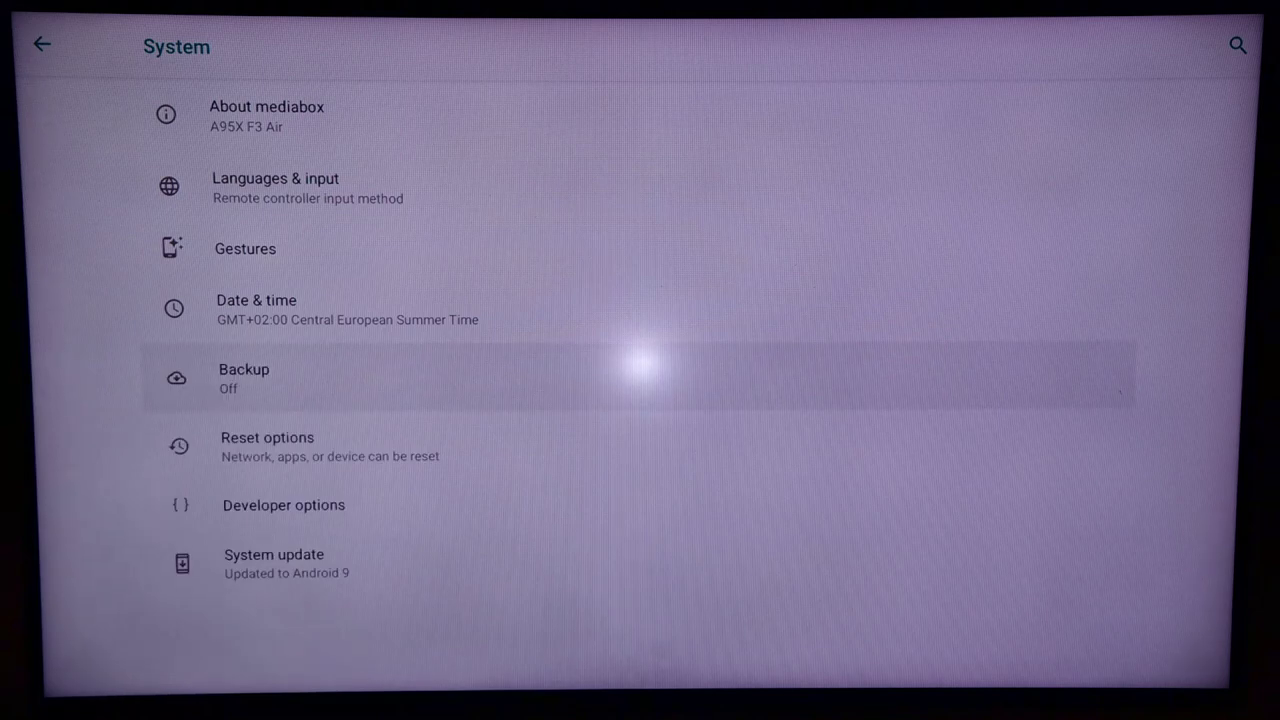
key("Down")
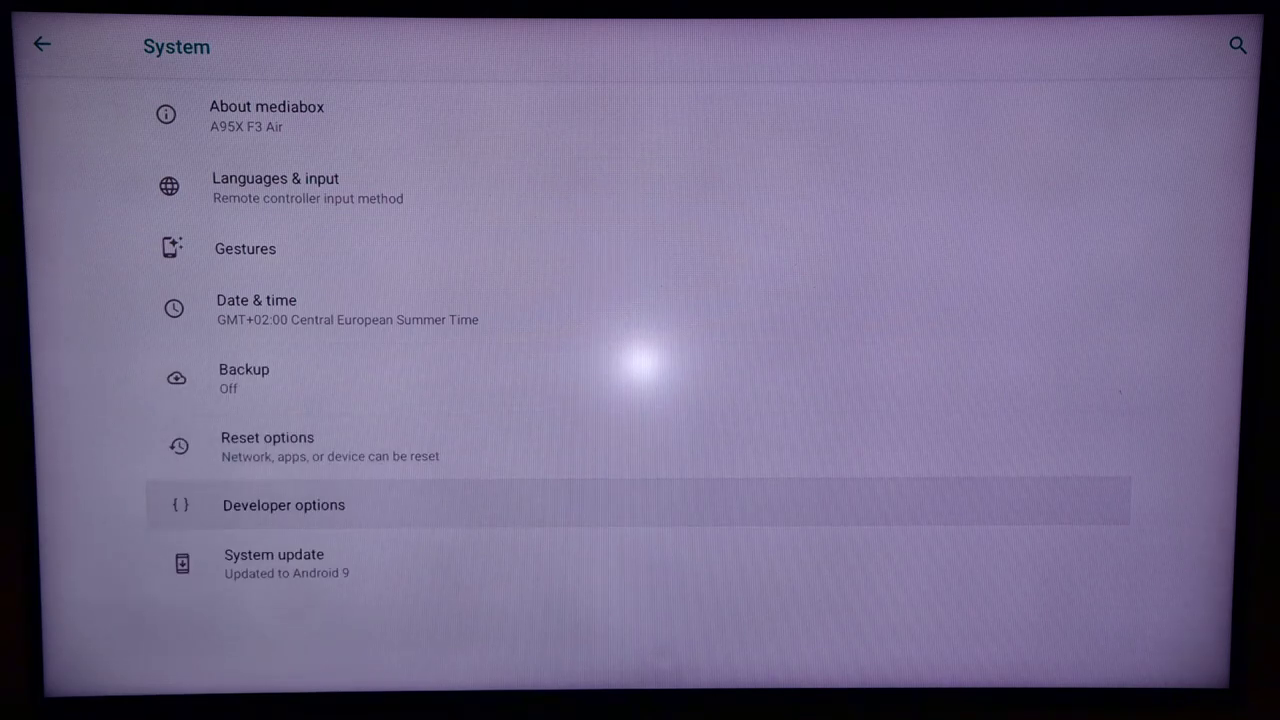
key("Return")
Scroll through the developer settings for ADB debugging, then exit Settings
key("Down")
key("Down")
key("Down")
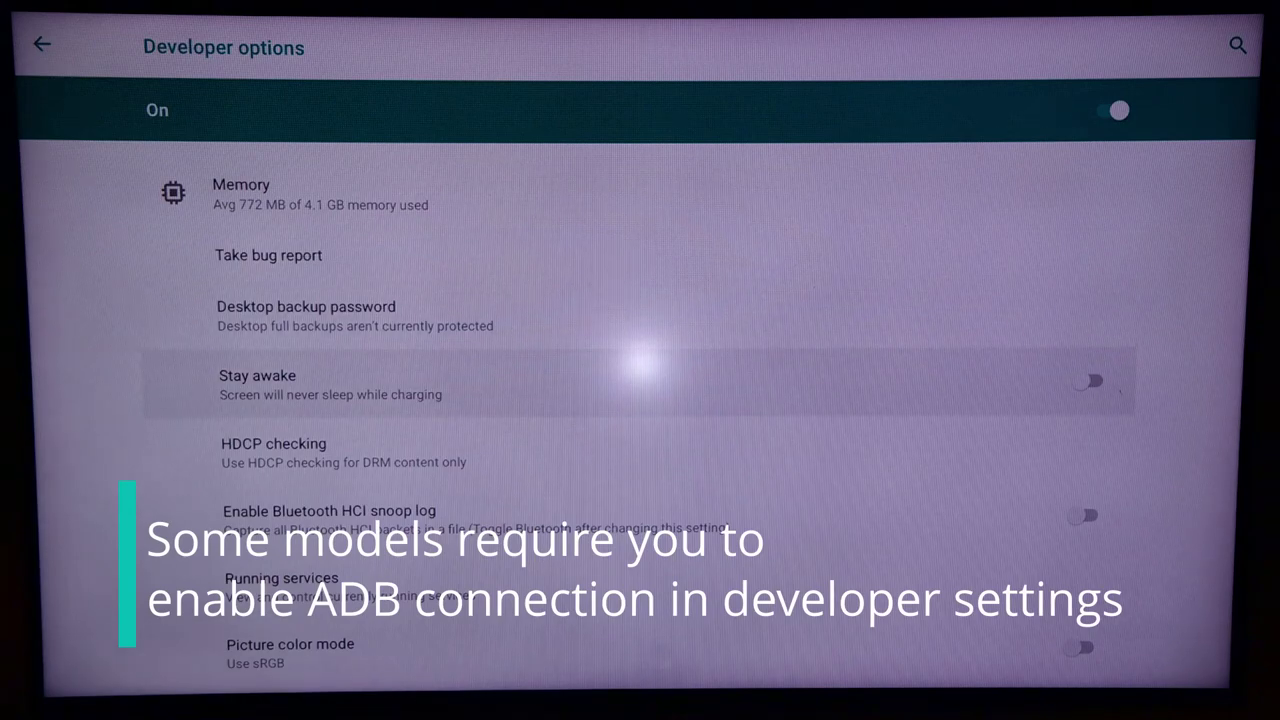
key("Down")
key("Down")
key("Down")
key("Down")
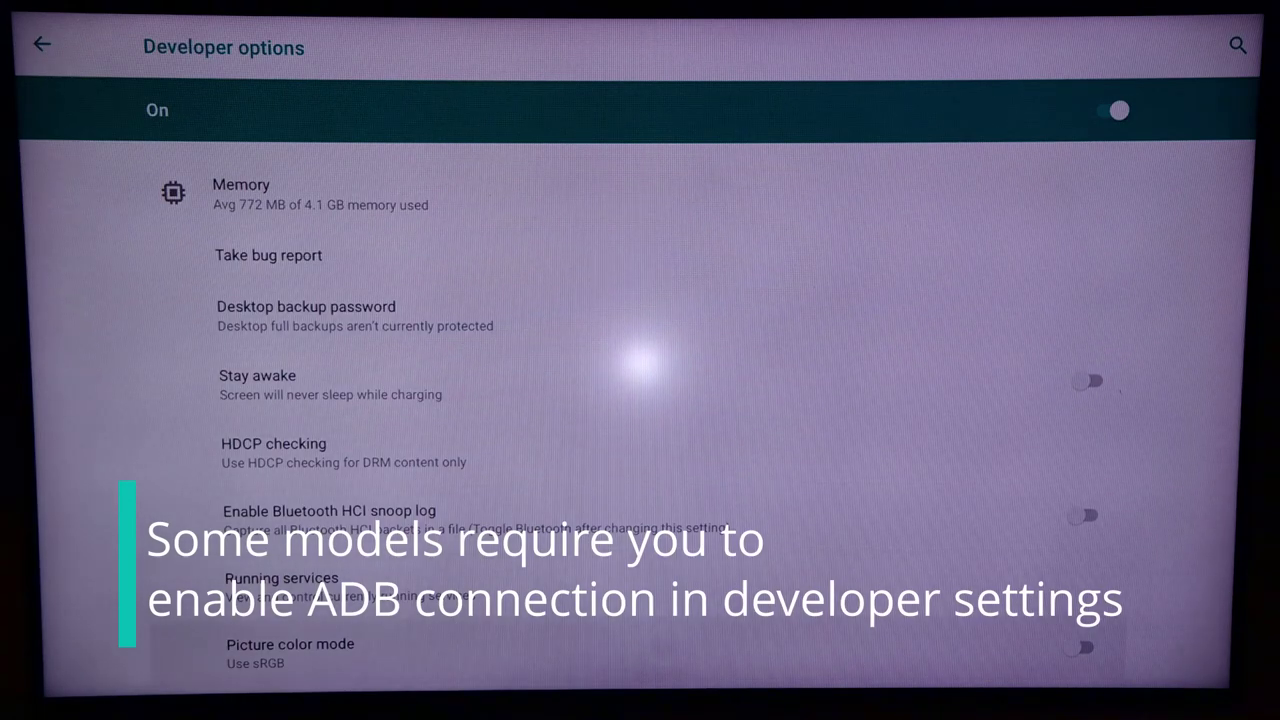
key("Down")
key("Down")
key("Down")
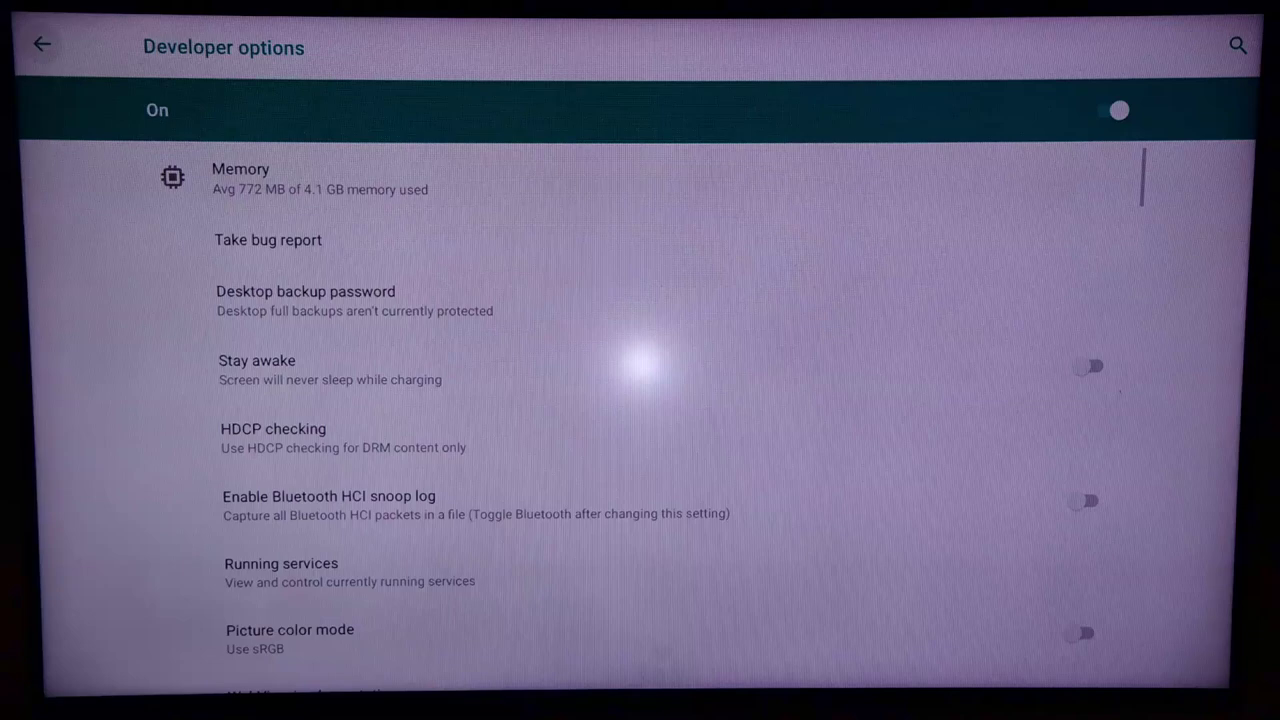
key("Escape")
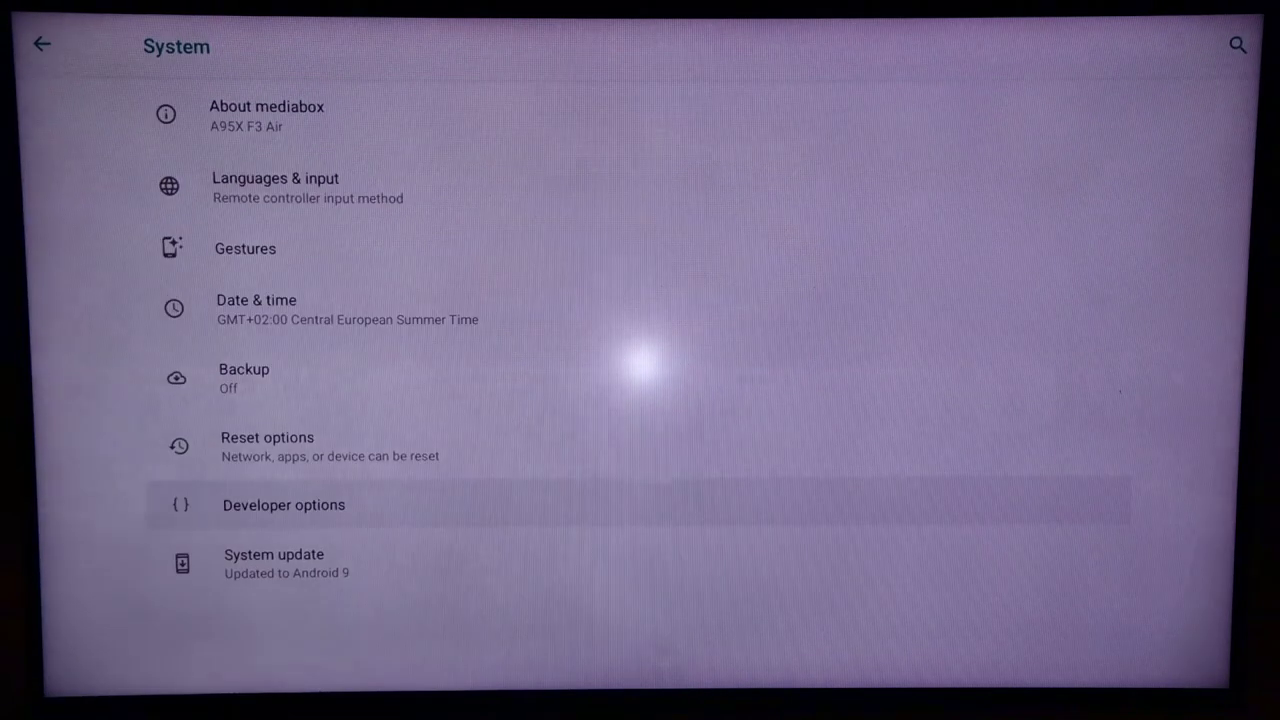
key("Escape")
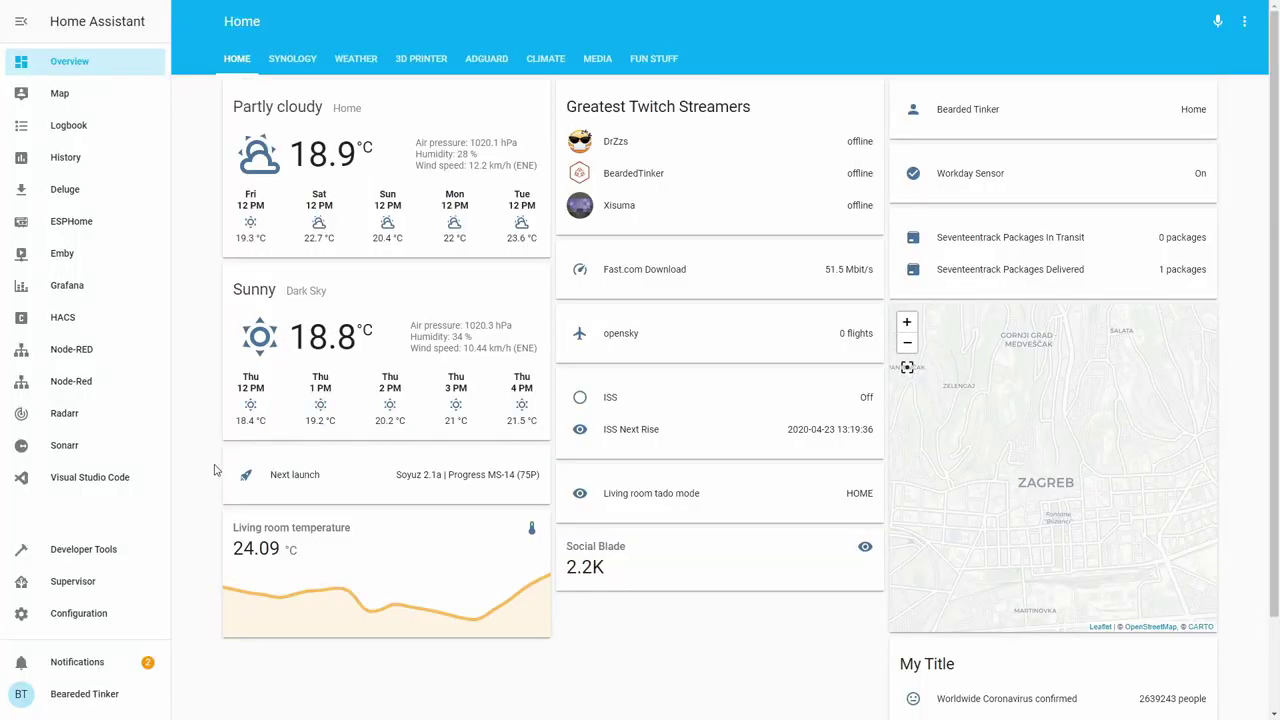
In Visual Studio Code, add a '- platform: androidtv' line under media_player in configuration.yaml
left_click(89, 478)
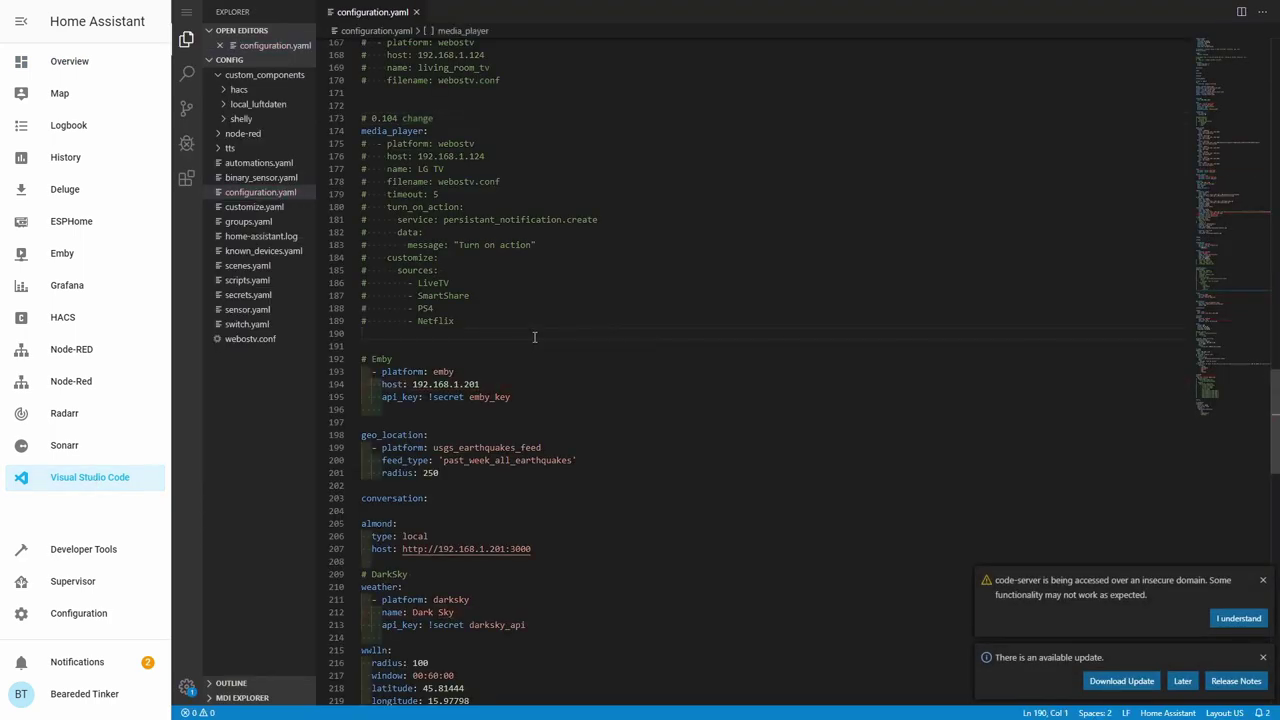
key("Return")
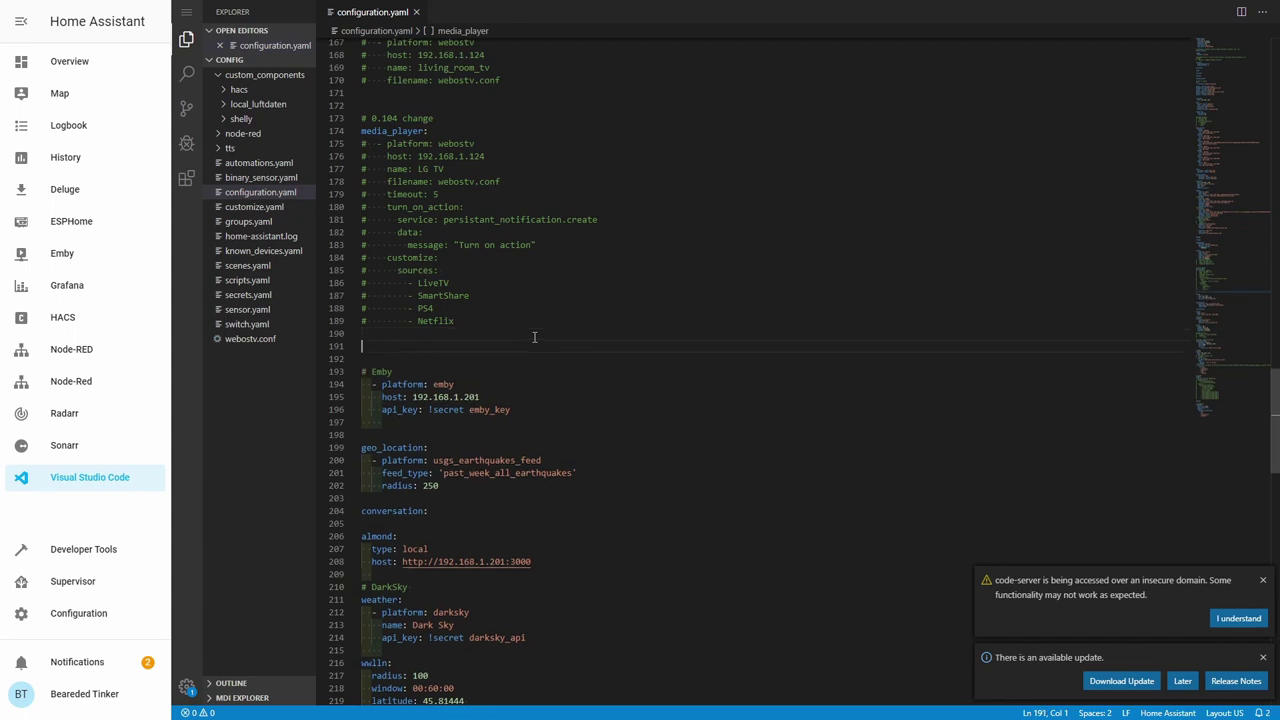
type("- ")
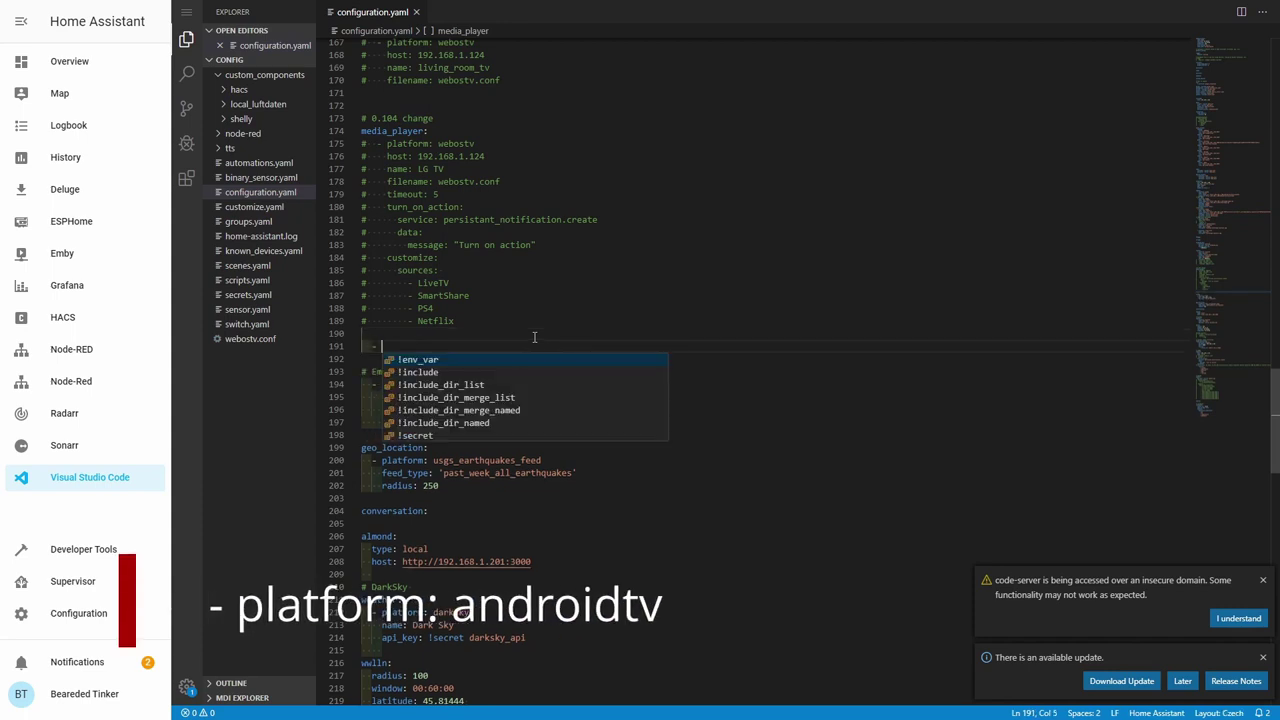
type("platform: ")
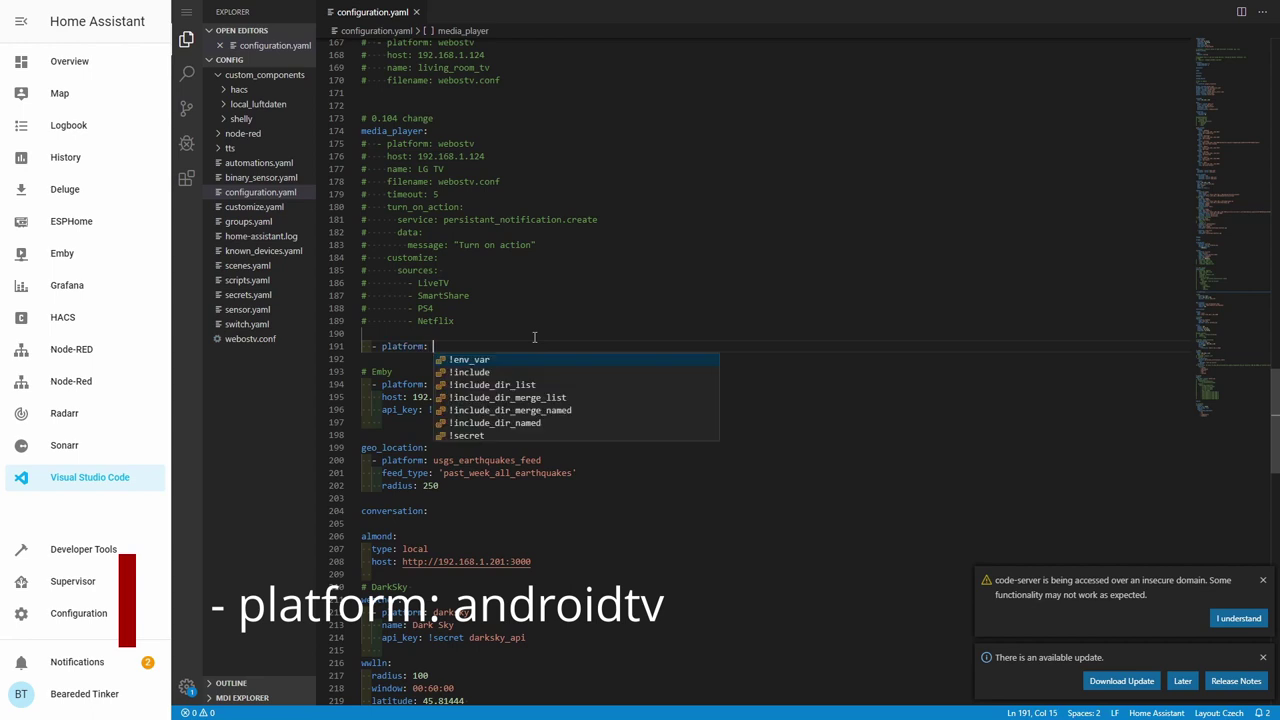
type("androidtv")
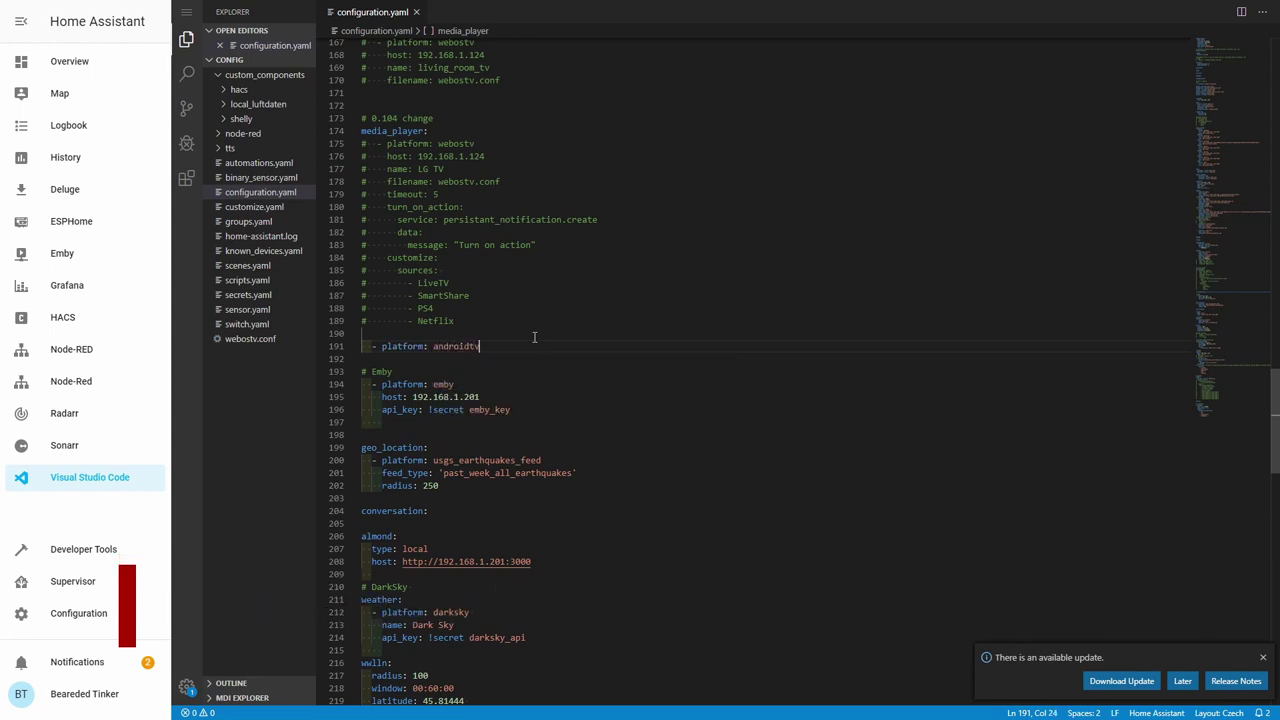
key("Return")
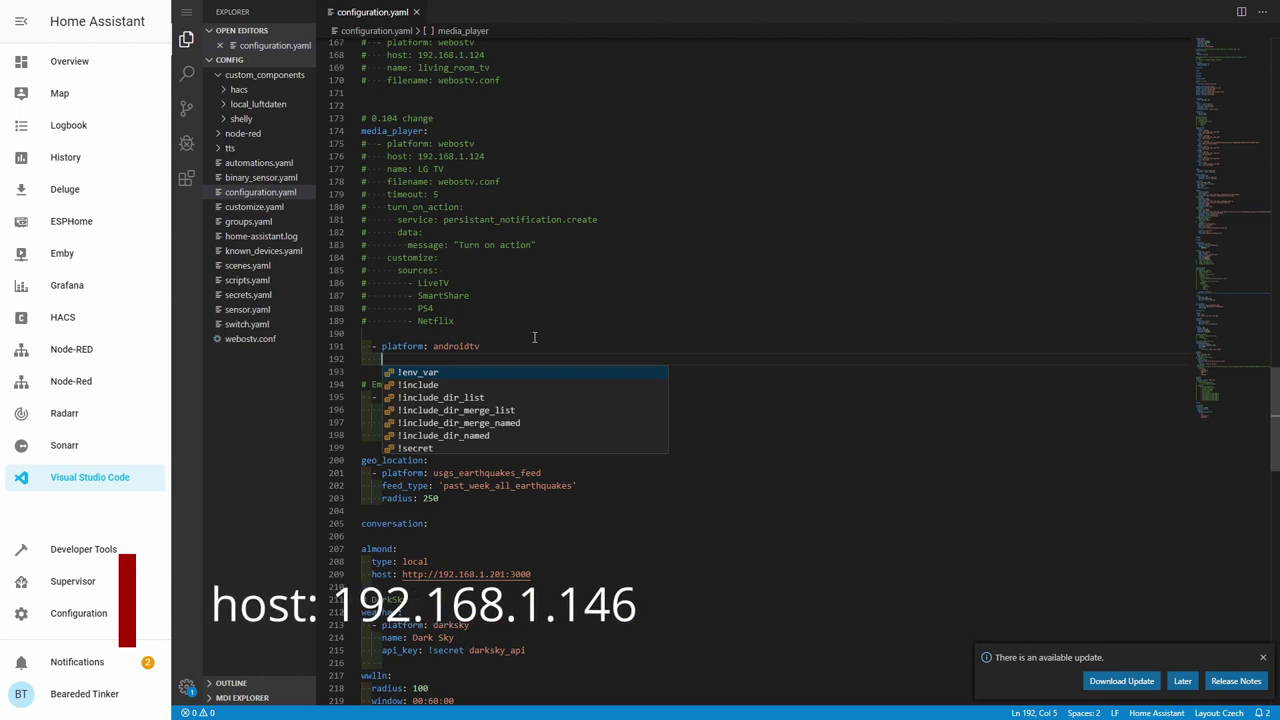
Add 'host: 192.168.1.146' and 'name: SuperTV' to the androidtv entry
type("host:")
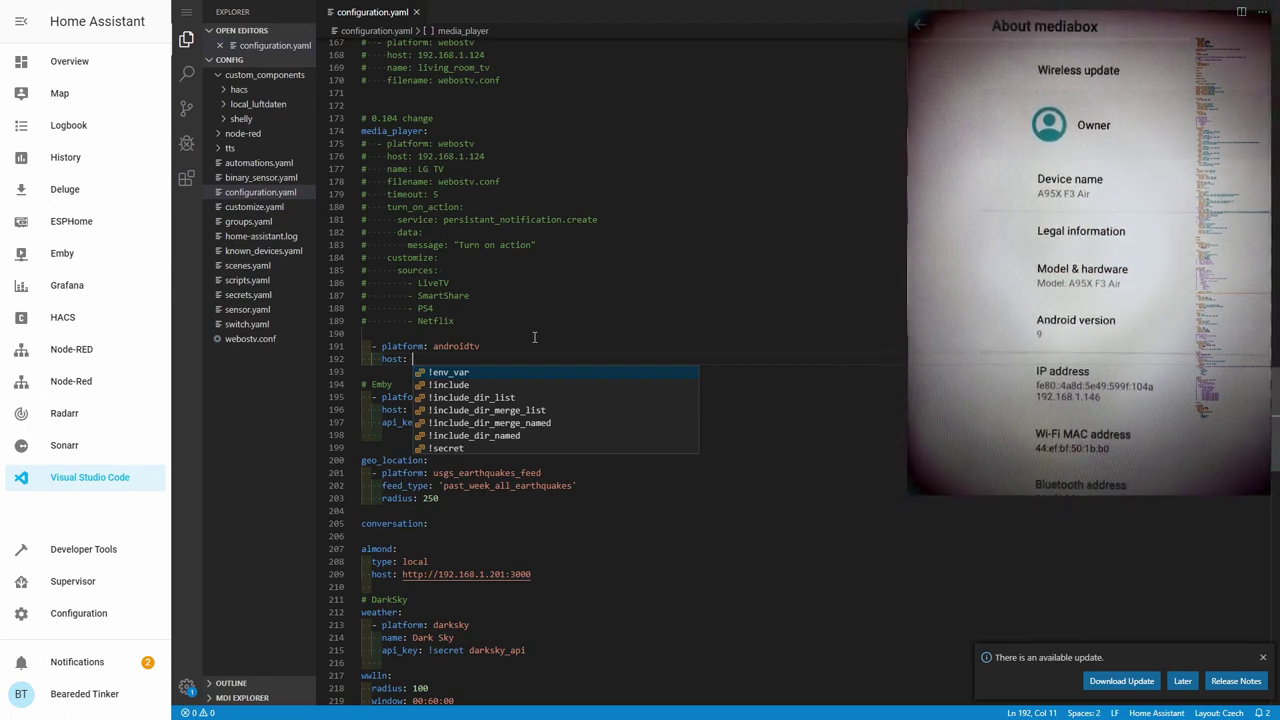
key("alt+shift")
type("19")
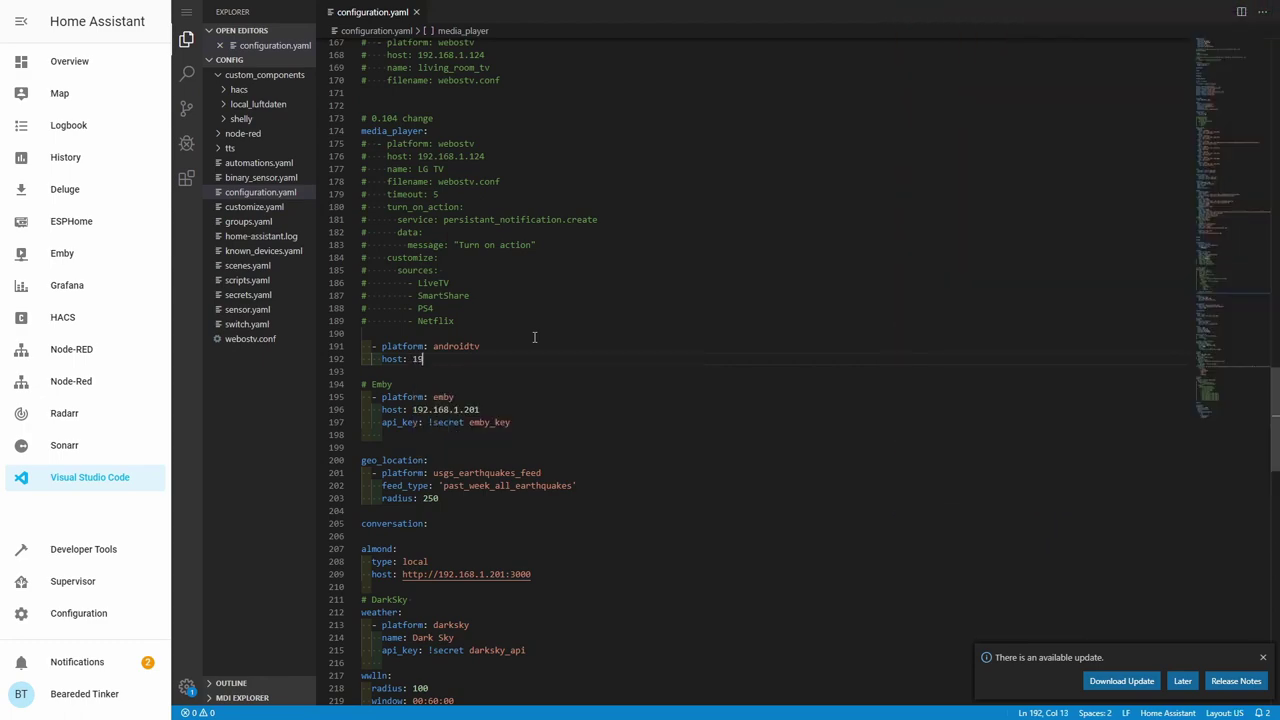
type("2.168.1.146")
key("Return")
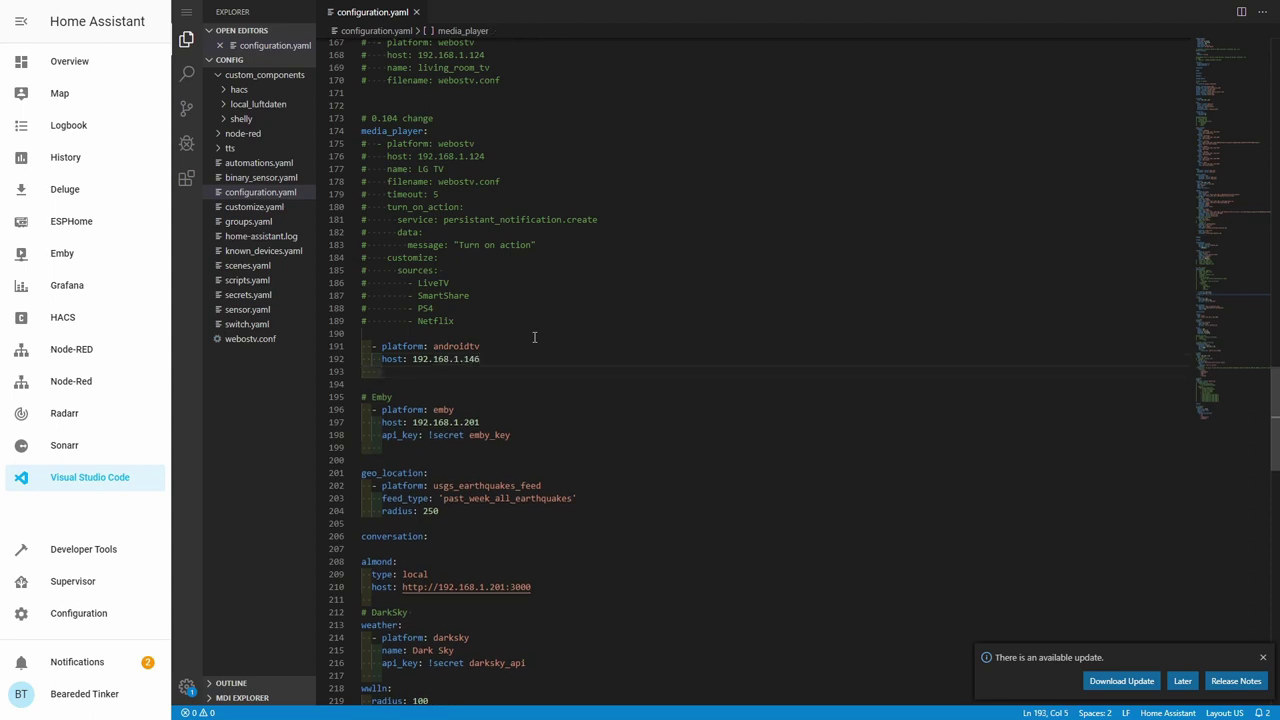
type("name: ")
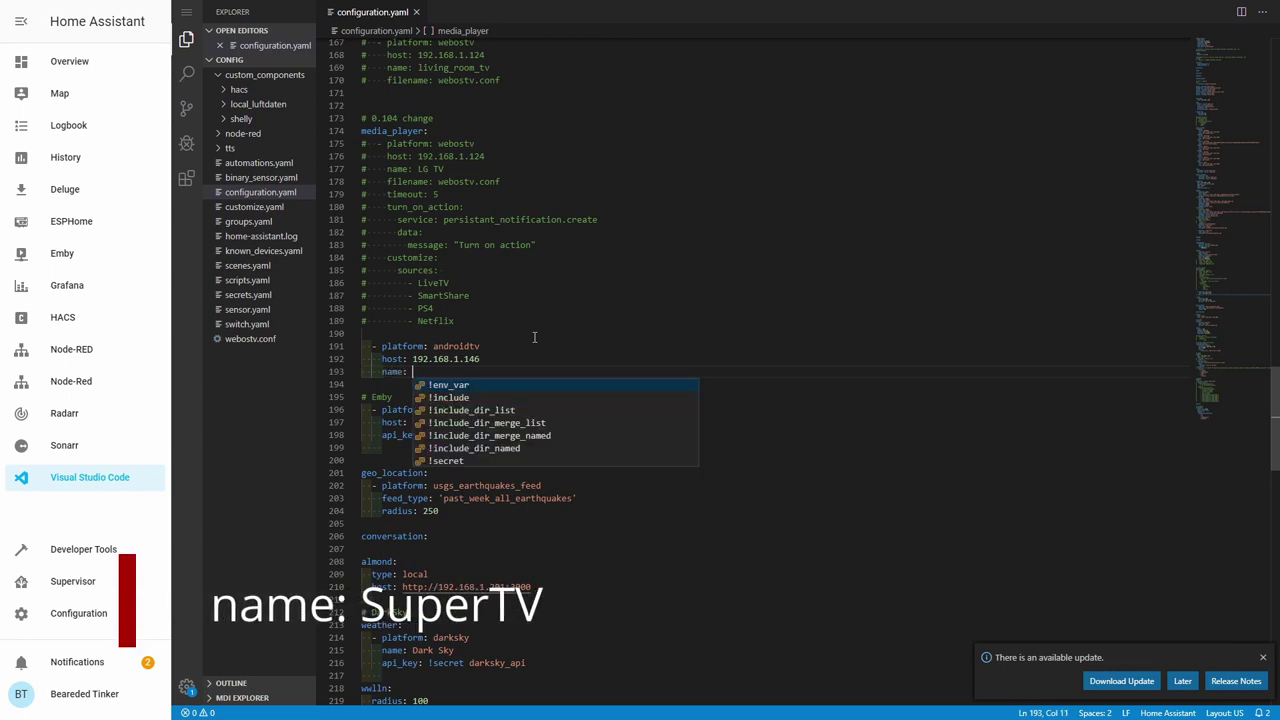
type("SuperTV")
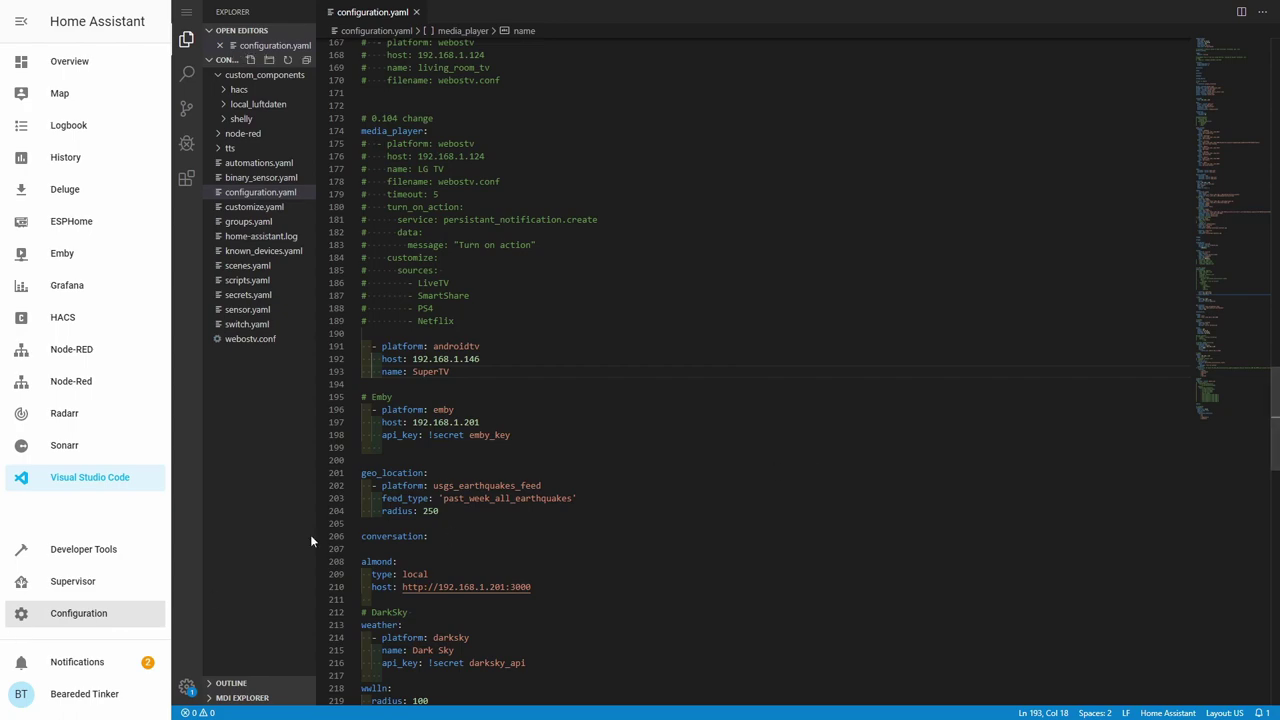
Run Check Configuration from Configuration > Server Controls to validate the changes
left_click(99, 619)
scroll(1002, 481, "down", 3)
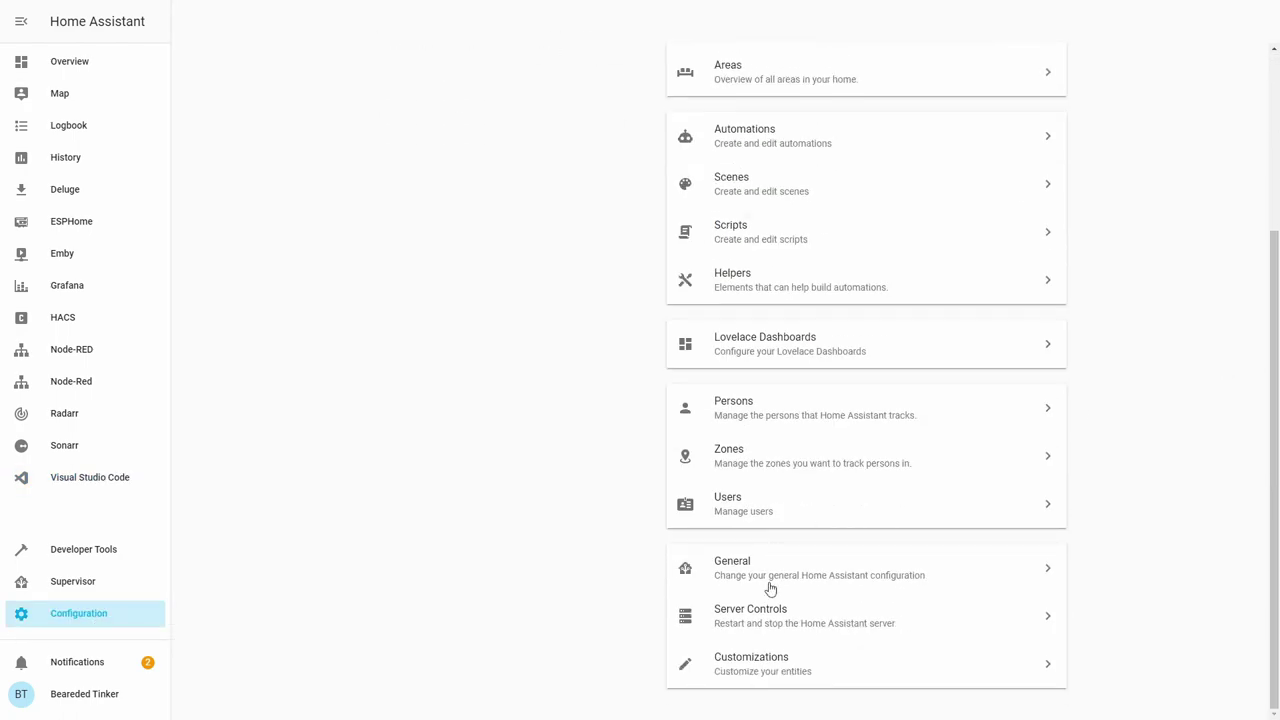
left_click(779, 605)
left_click(868, 220)
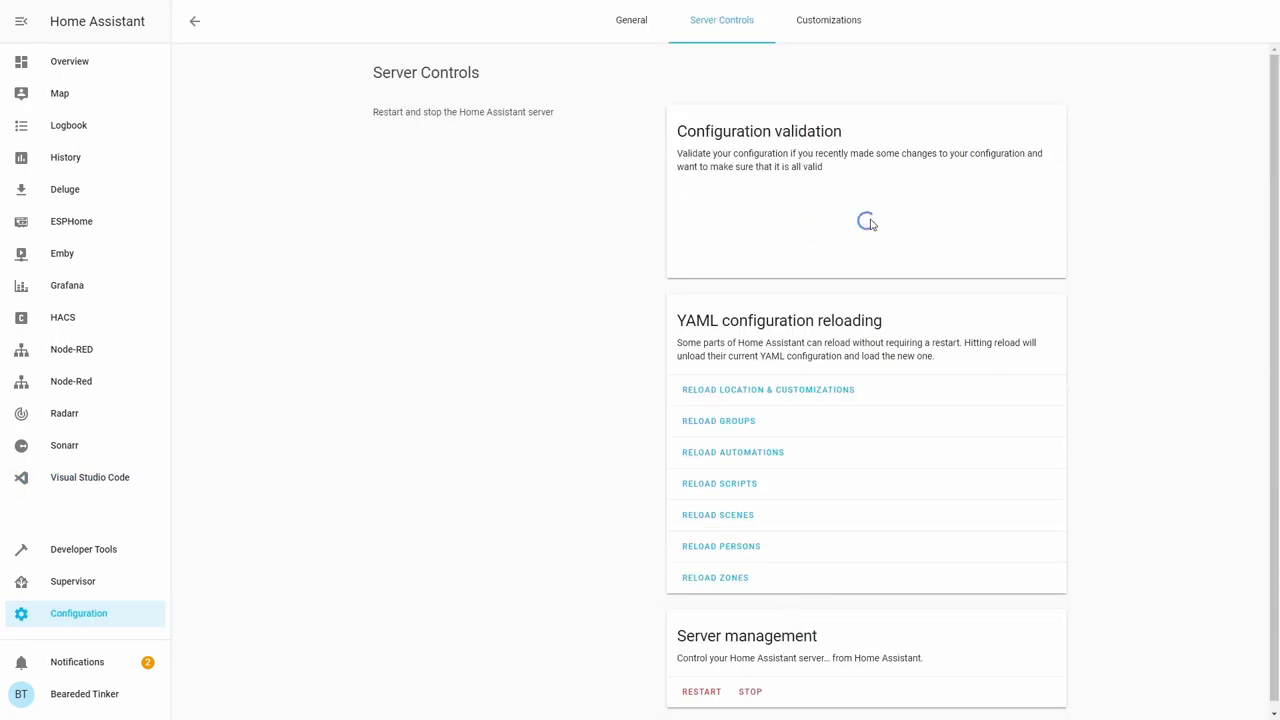
Restart Home Assistant from Server management and confirm with OK
left_click(690, 691)
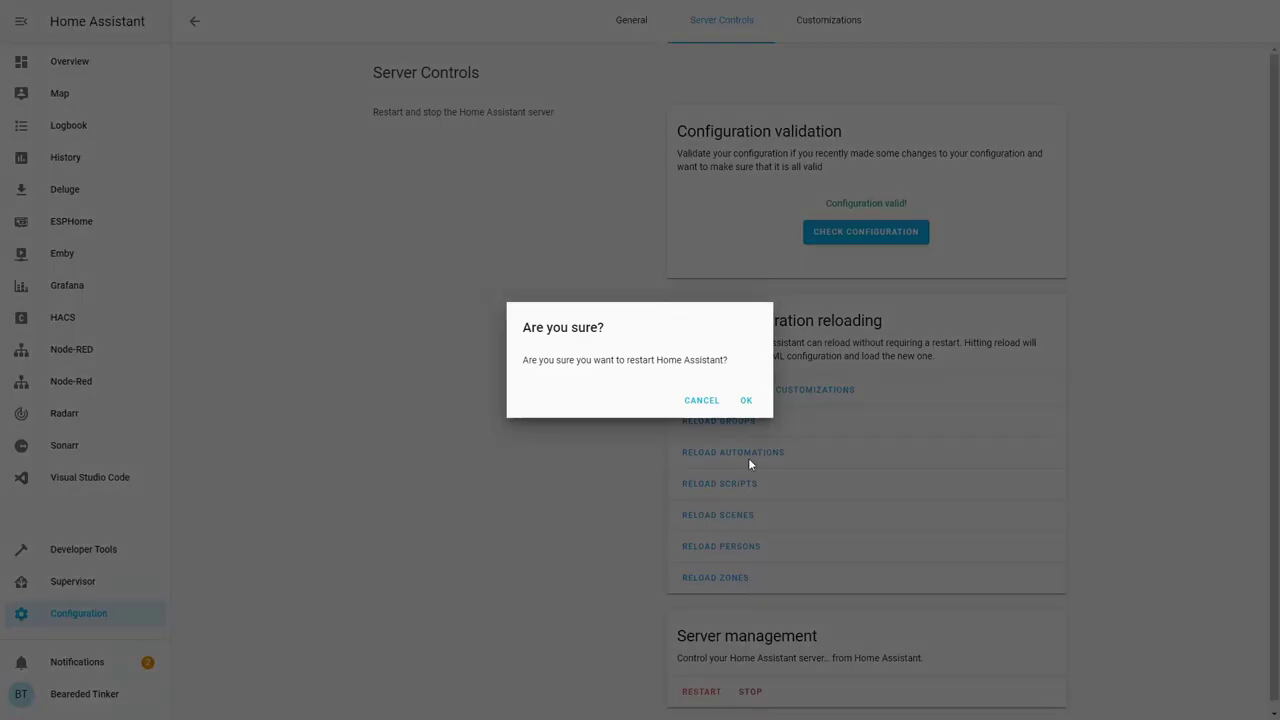
left_click(747, 402)
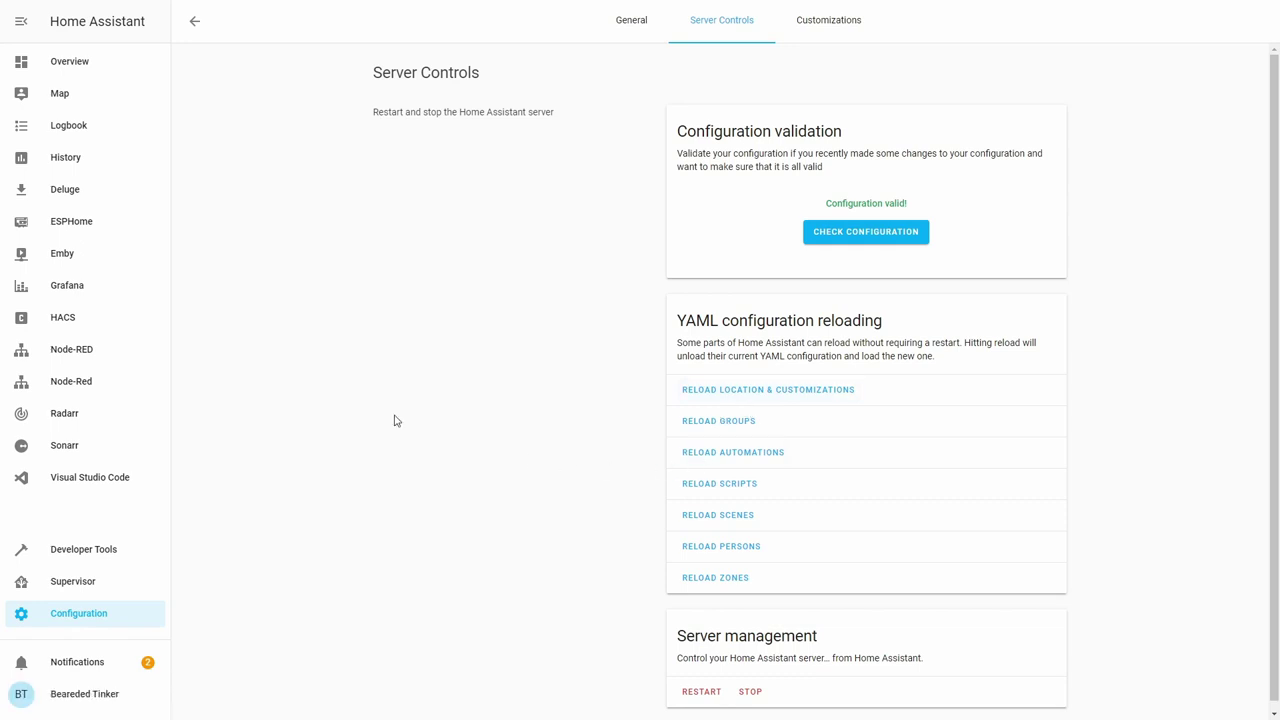
In Developer Tools > States, search 'super' and load media_player.supertv
left_click(97, 557)
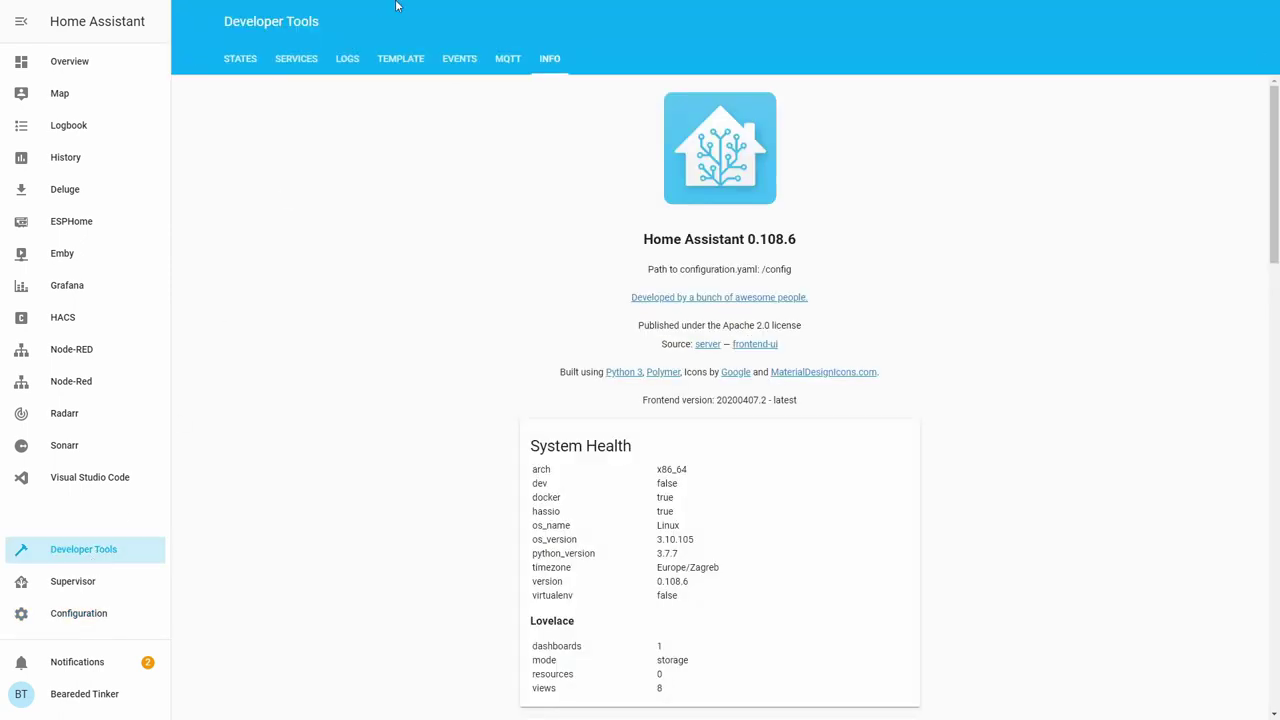
left_click(251, 60)
left_click(313, 156)
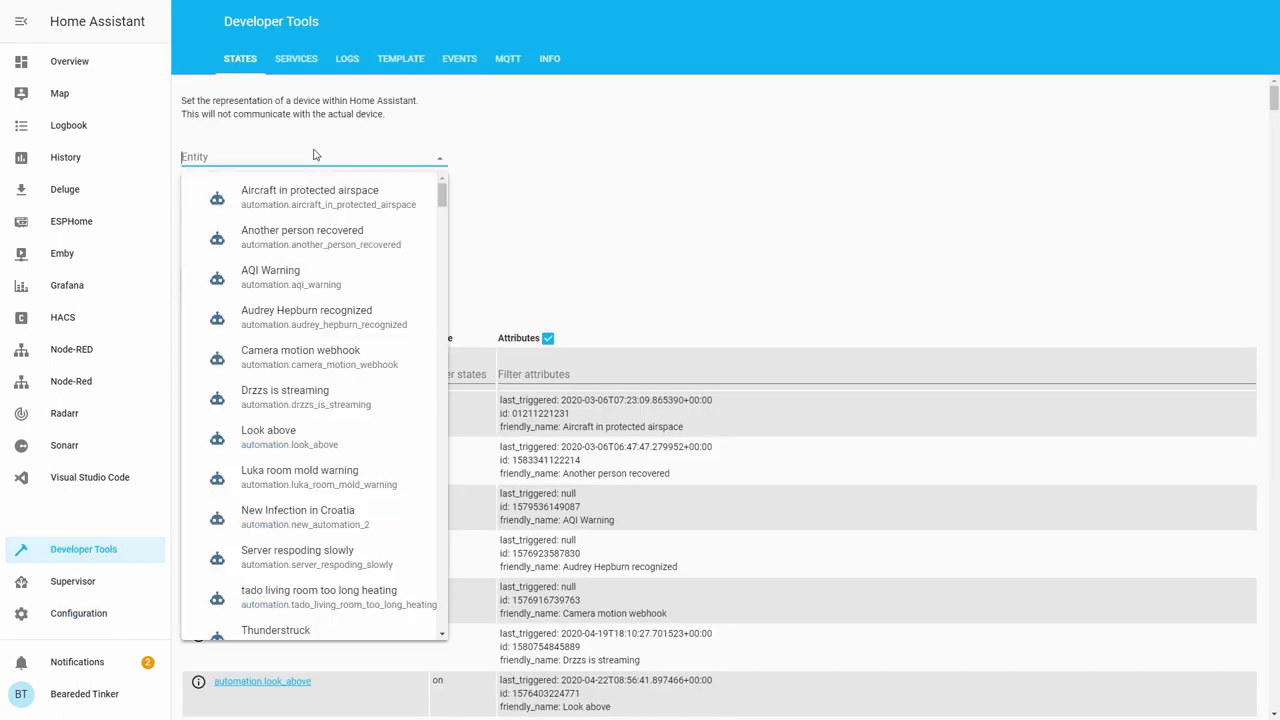
left_click(400, 150)
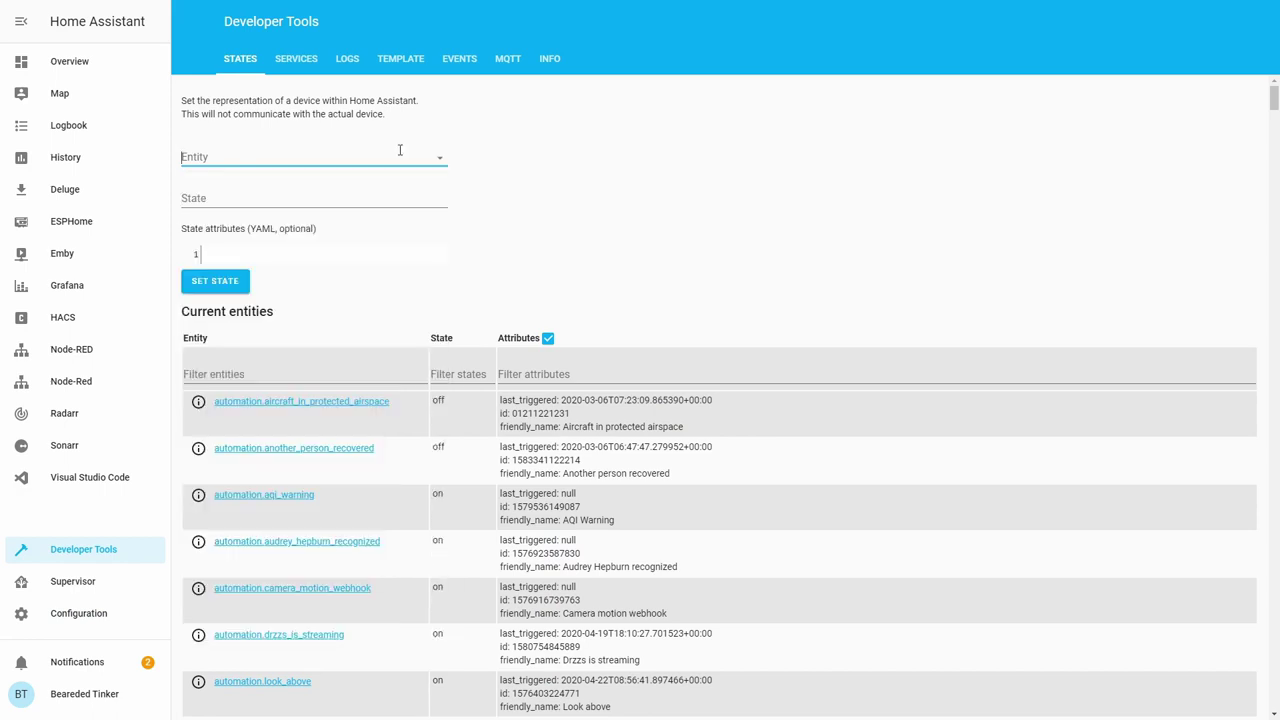
type("super")
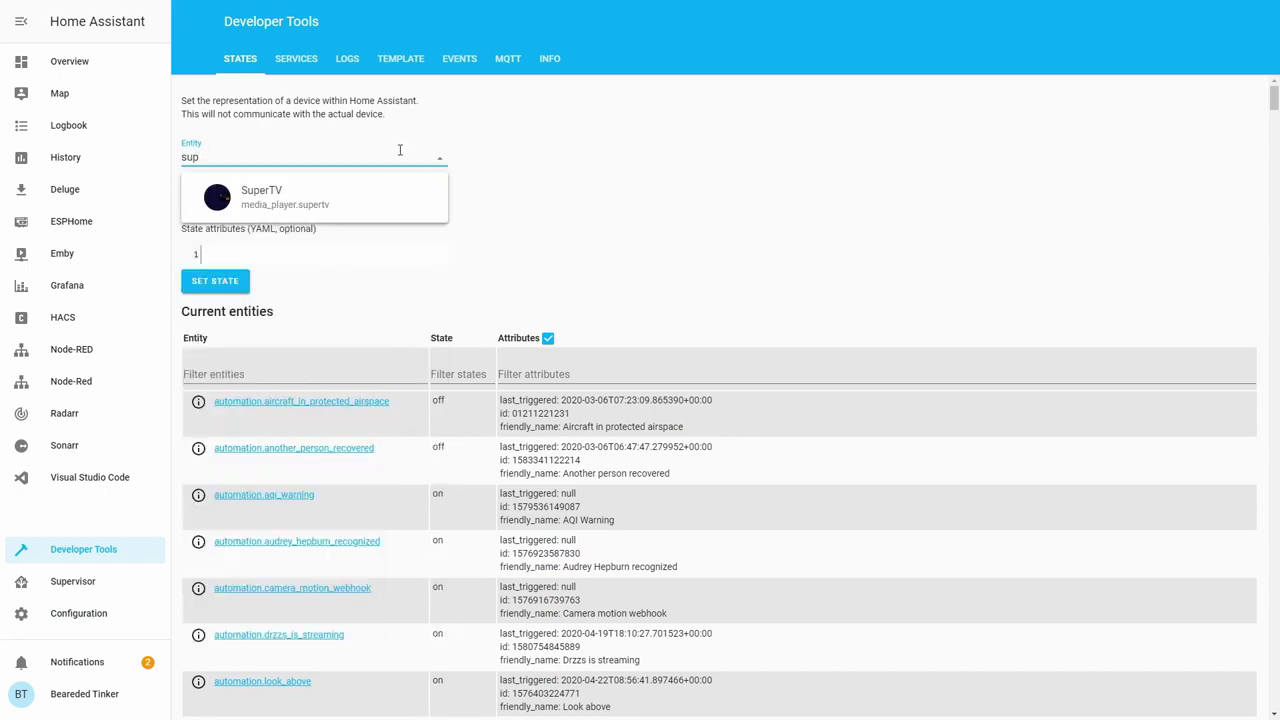
key("Down")
key("Return")
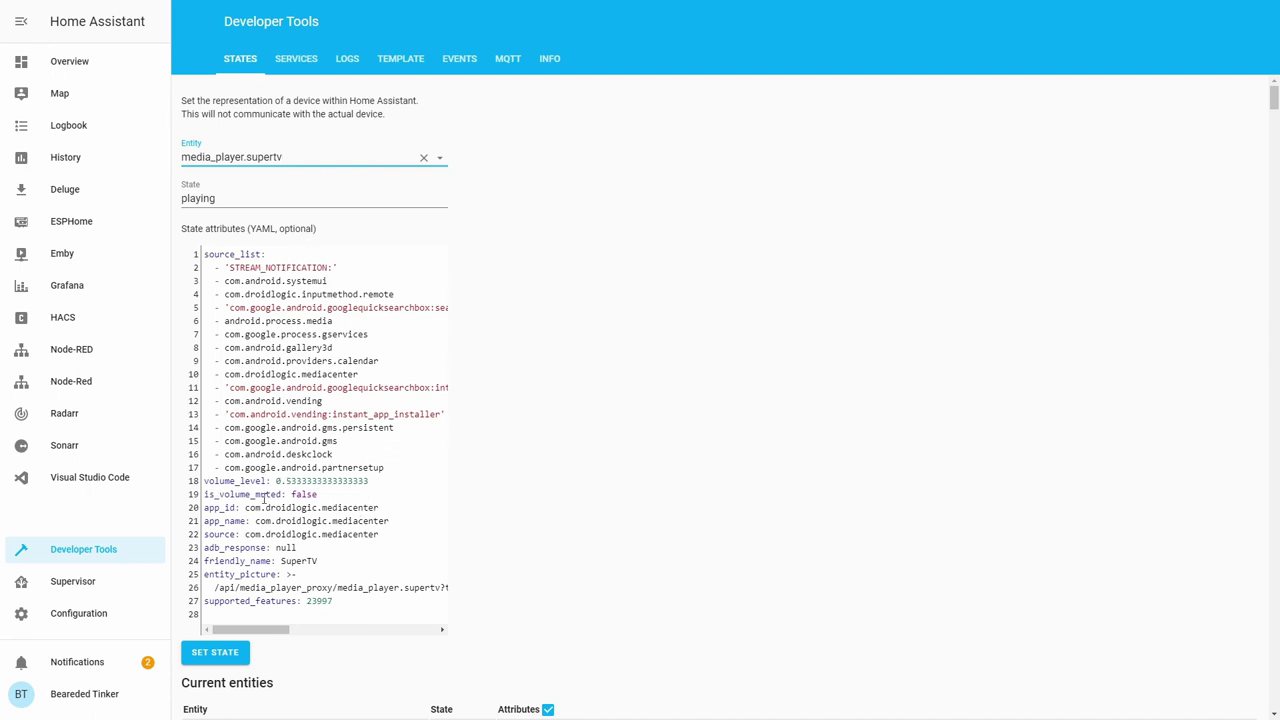
Go to the Media view of the Overview dashboard and enter edit mode
left_click(88, 74)
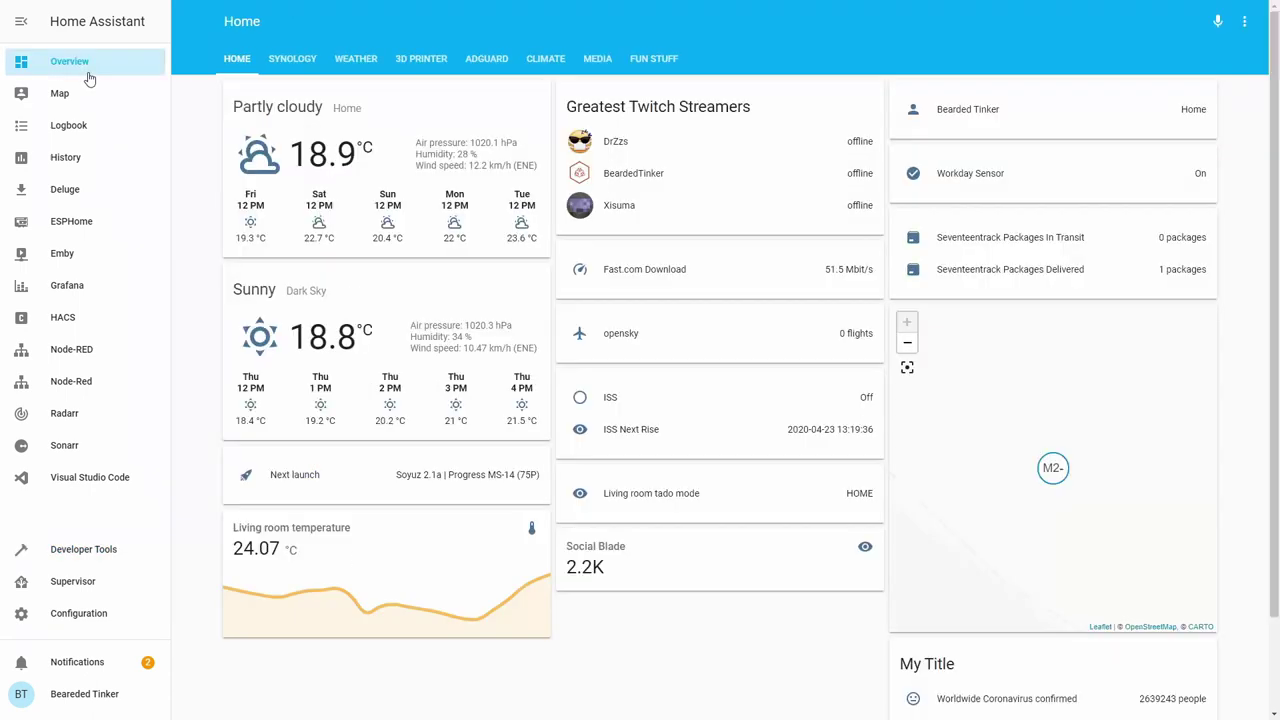
left_click(590, 56)
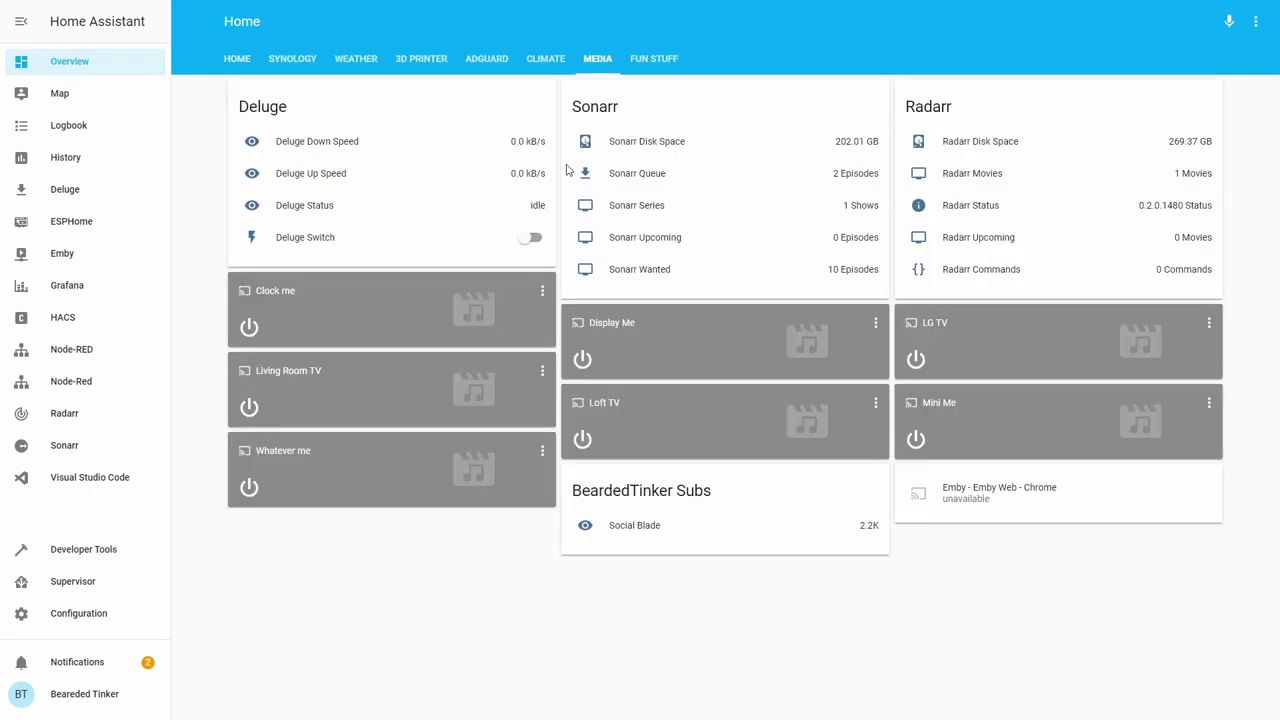
left_click(1257, 20)
left_click(1240, 30)
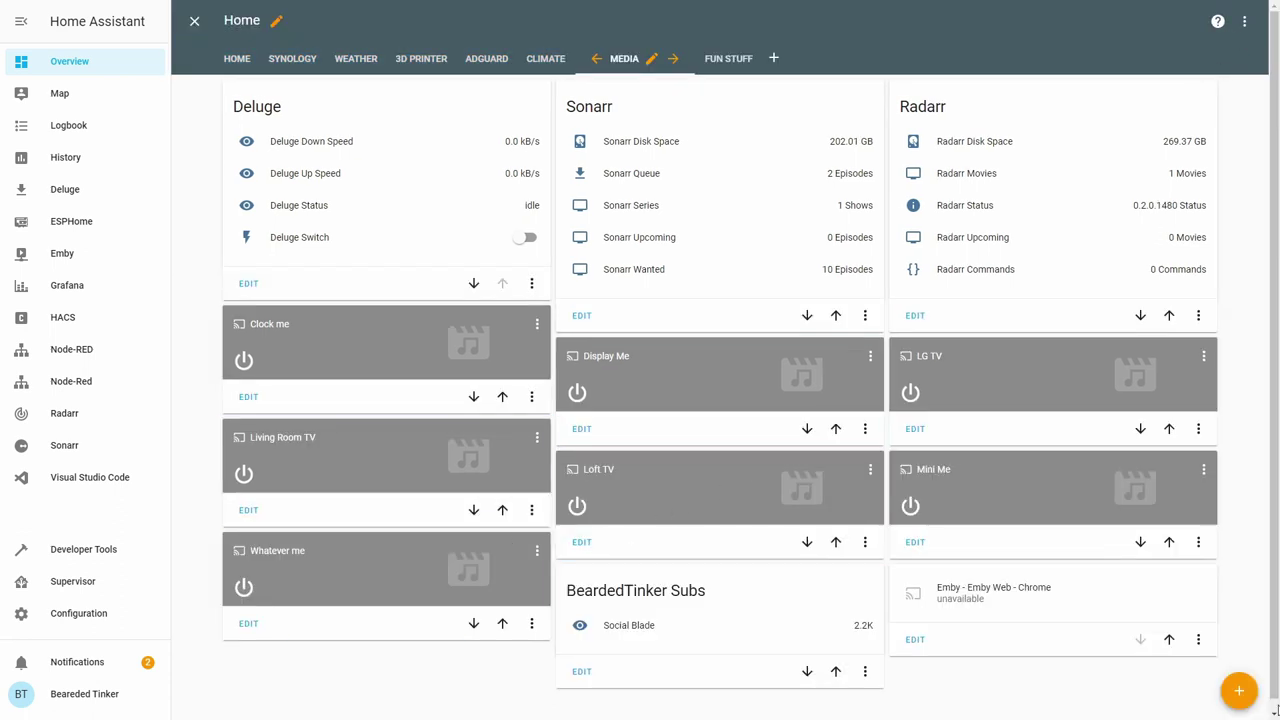
Add a media control card for SuperTV to the Media view and finish editing
left_click(1238, 690)
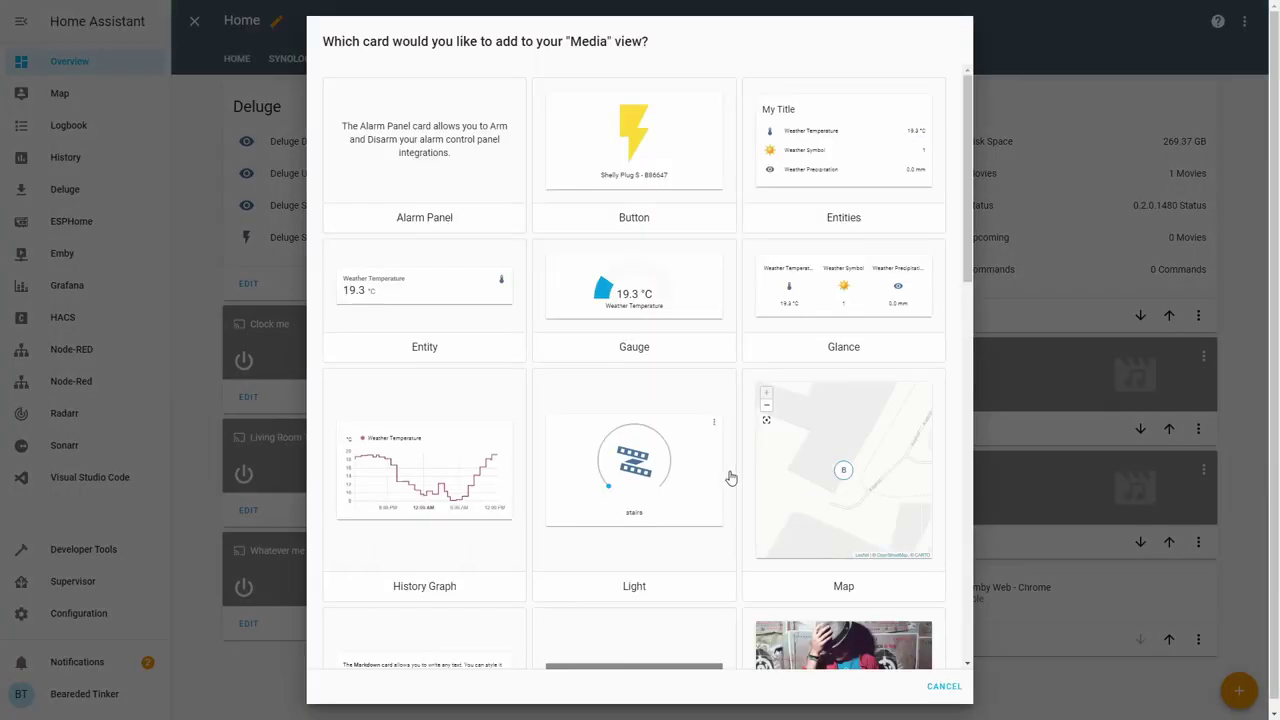
scroll(720, 479, "down", 1)
scroll(720, 479, "down", 4)
left_click(634, 382)
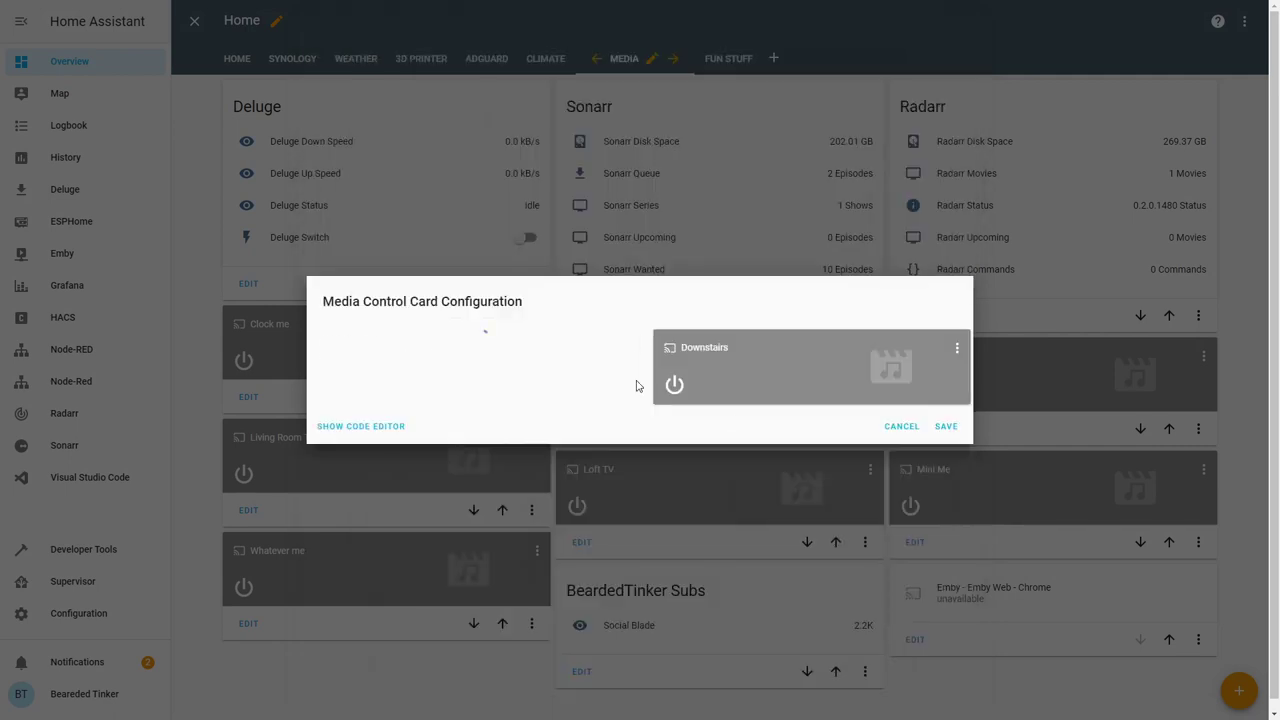
left_click(517, 354)
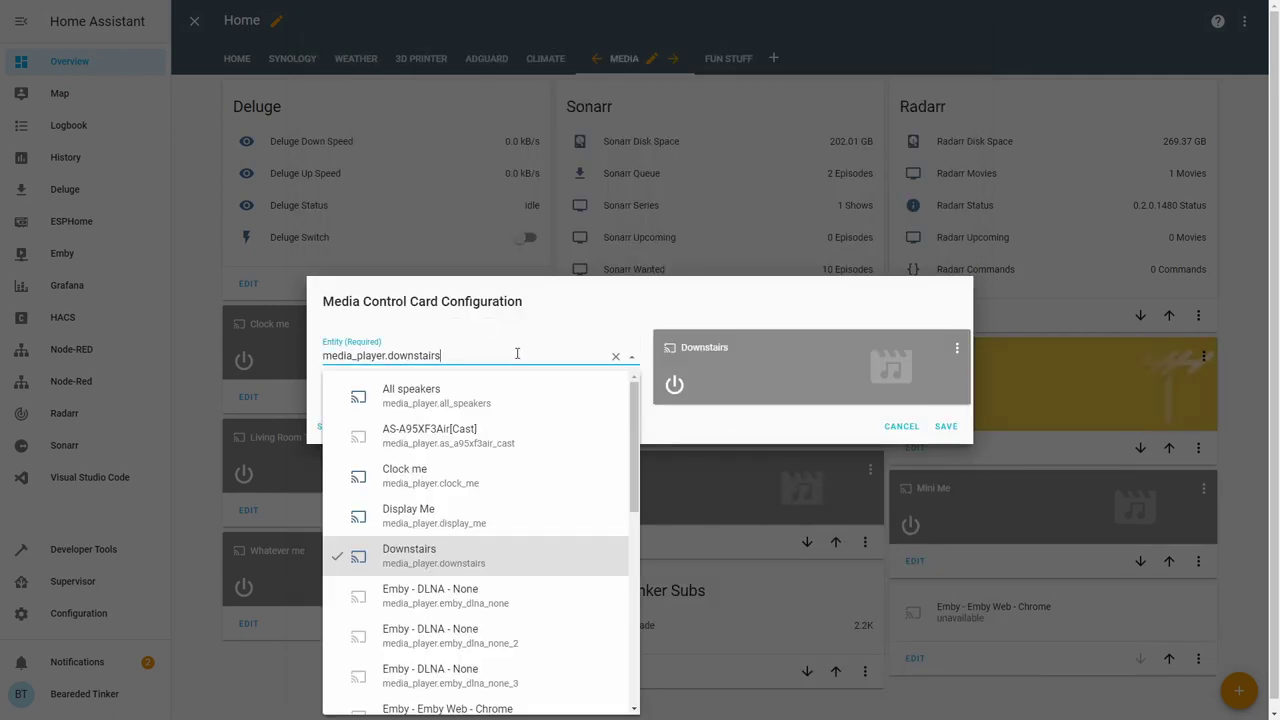
double_click(517, 354)
type("su")
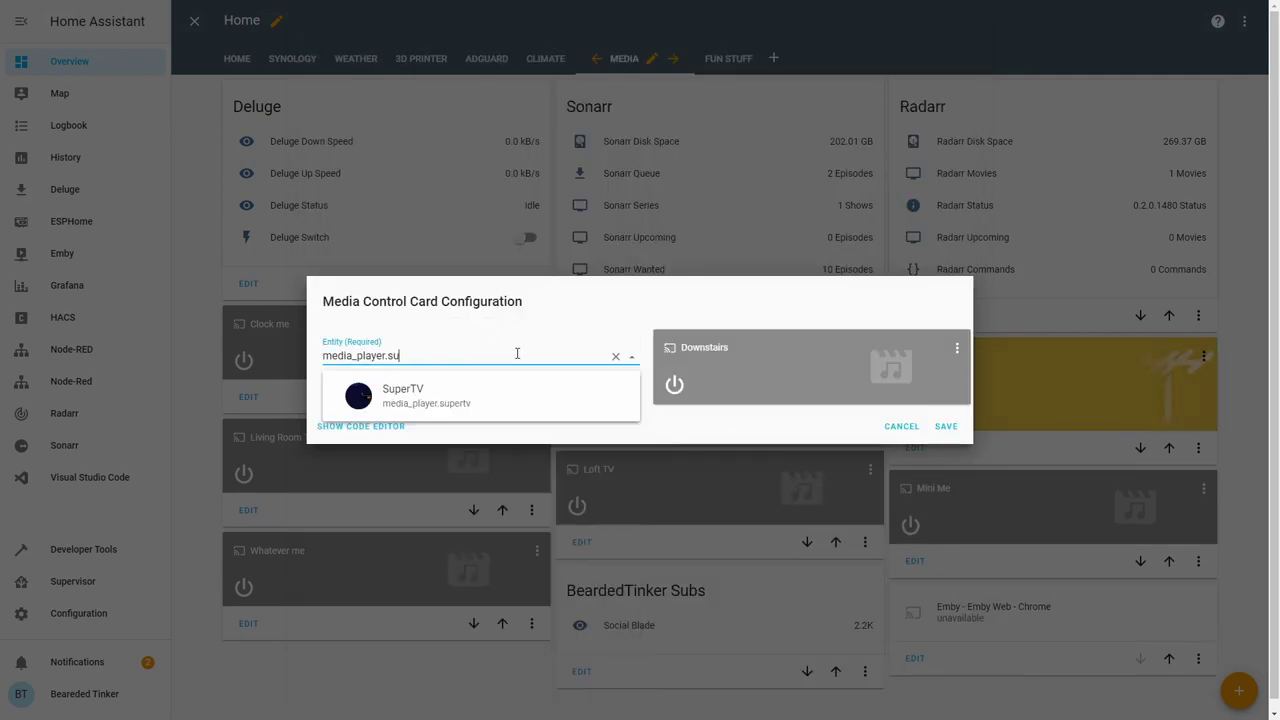
left_click(509, 398)
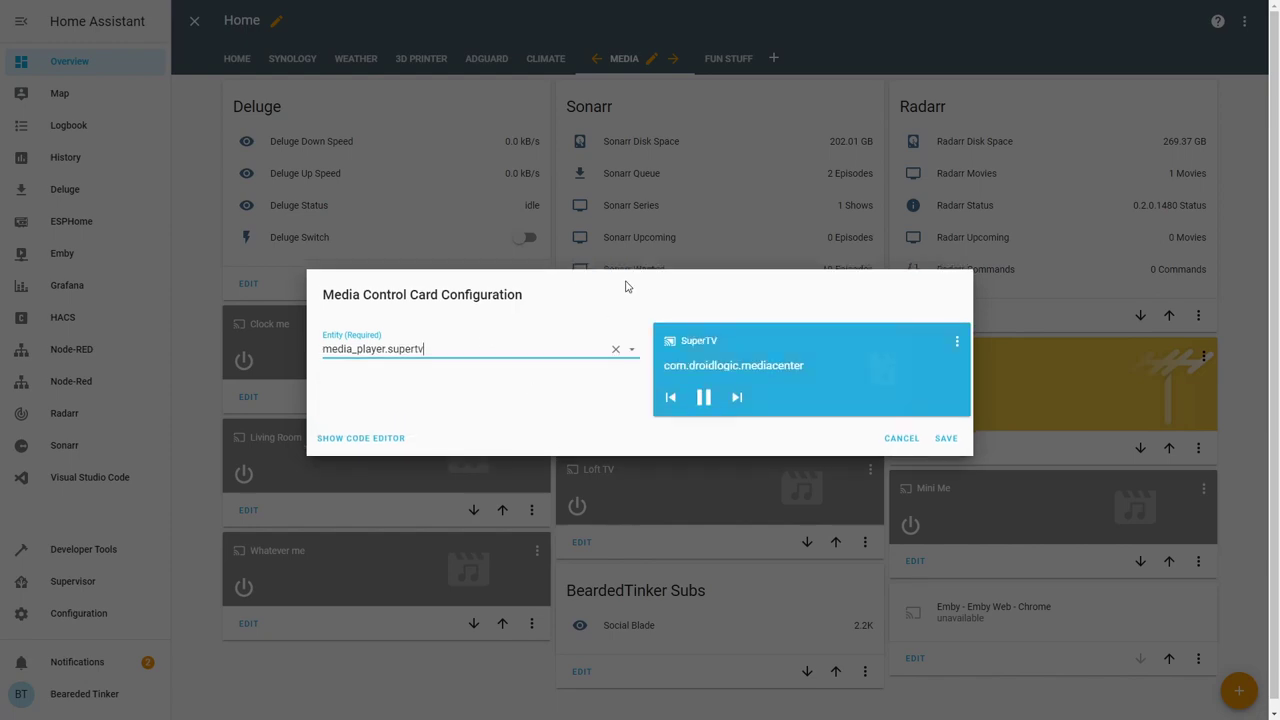
left_click(946, 438)
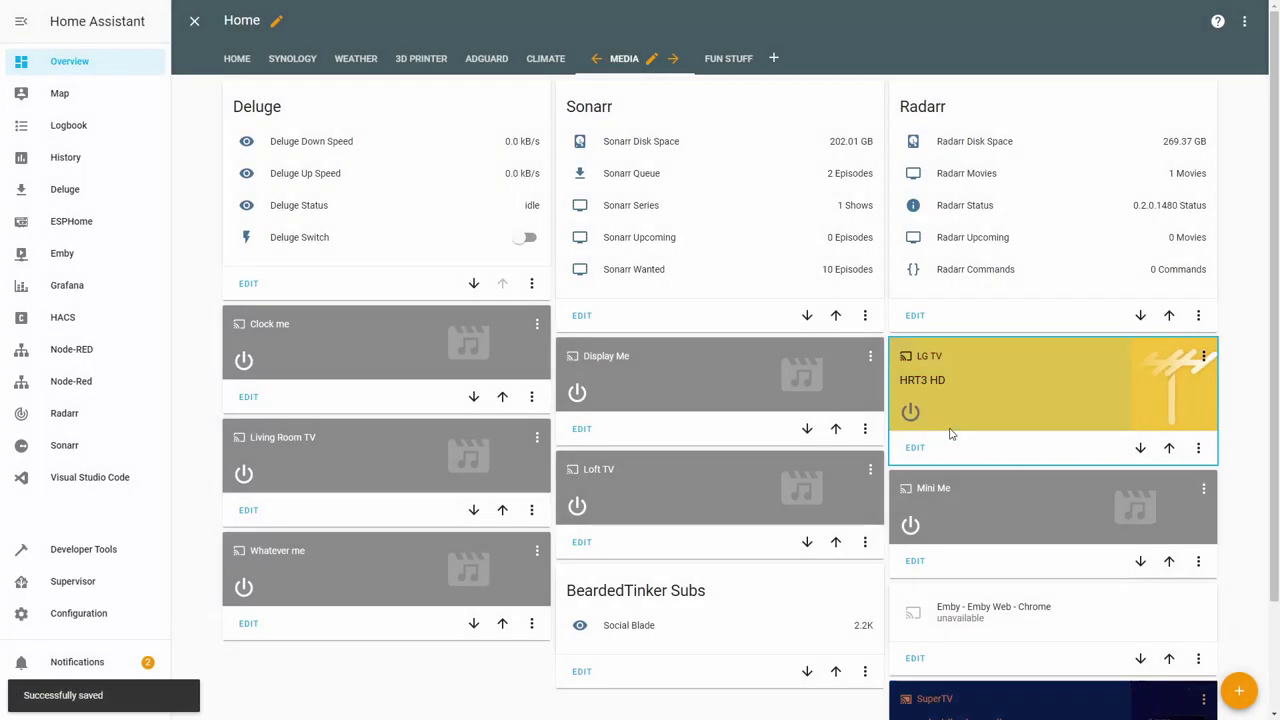
scroll(956, 440, "down", 1)
scroll(185, 92, "up", 2)
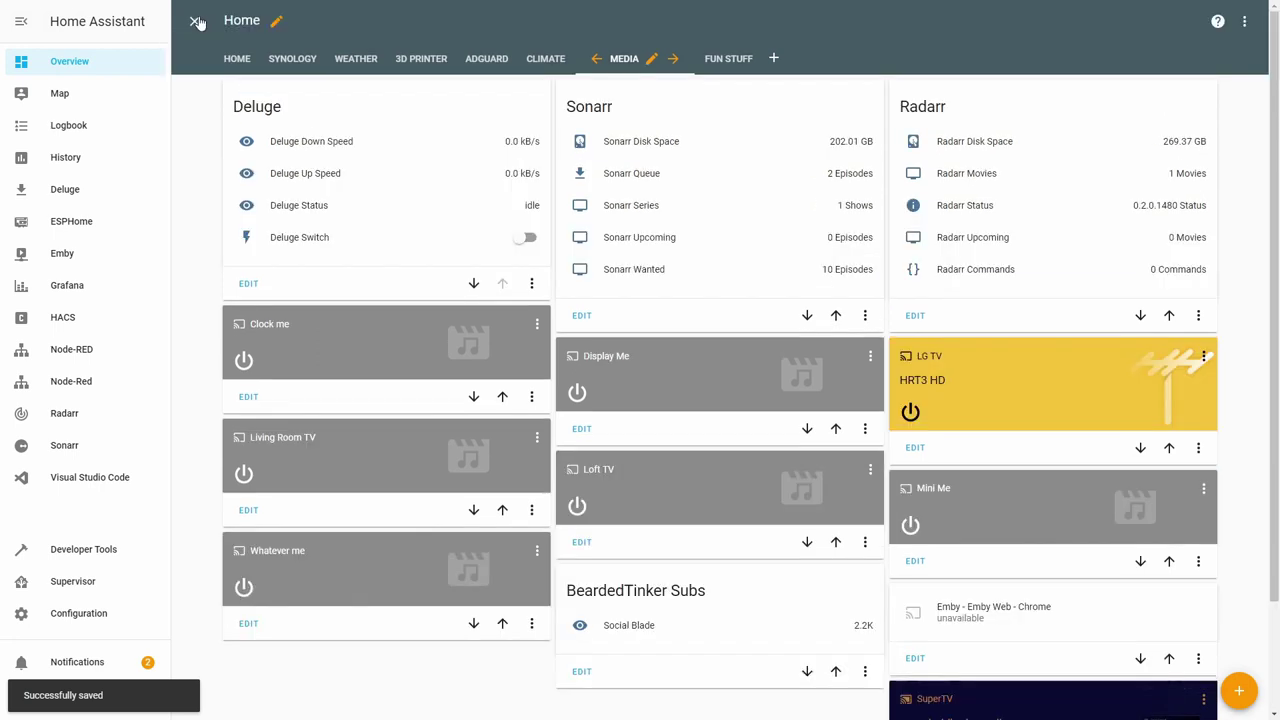
left_click(200, 22)
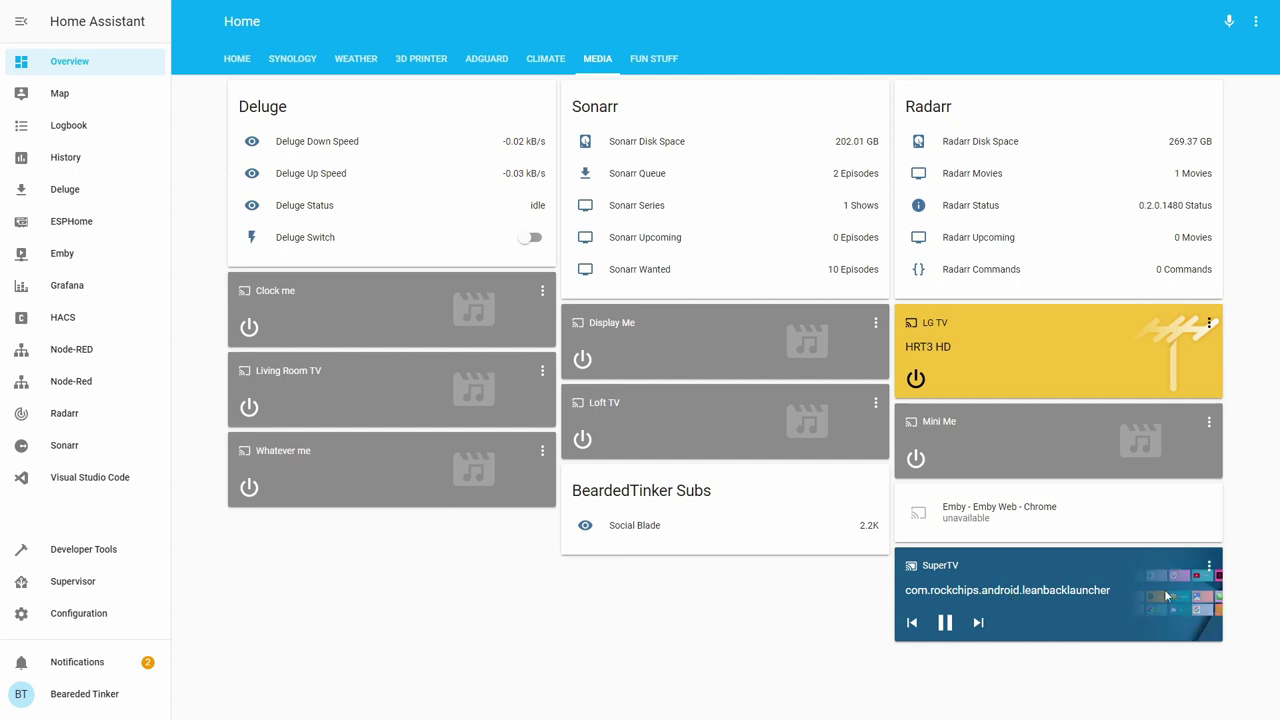
In SuperTV's dialog, set the source to com.android.gallery3d, then com.android.deskclock, and close it
left_click(1212, 568)
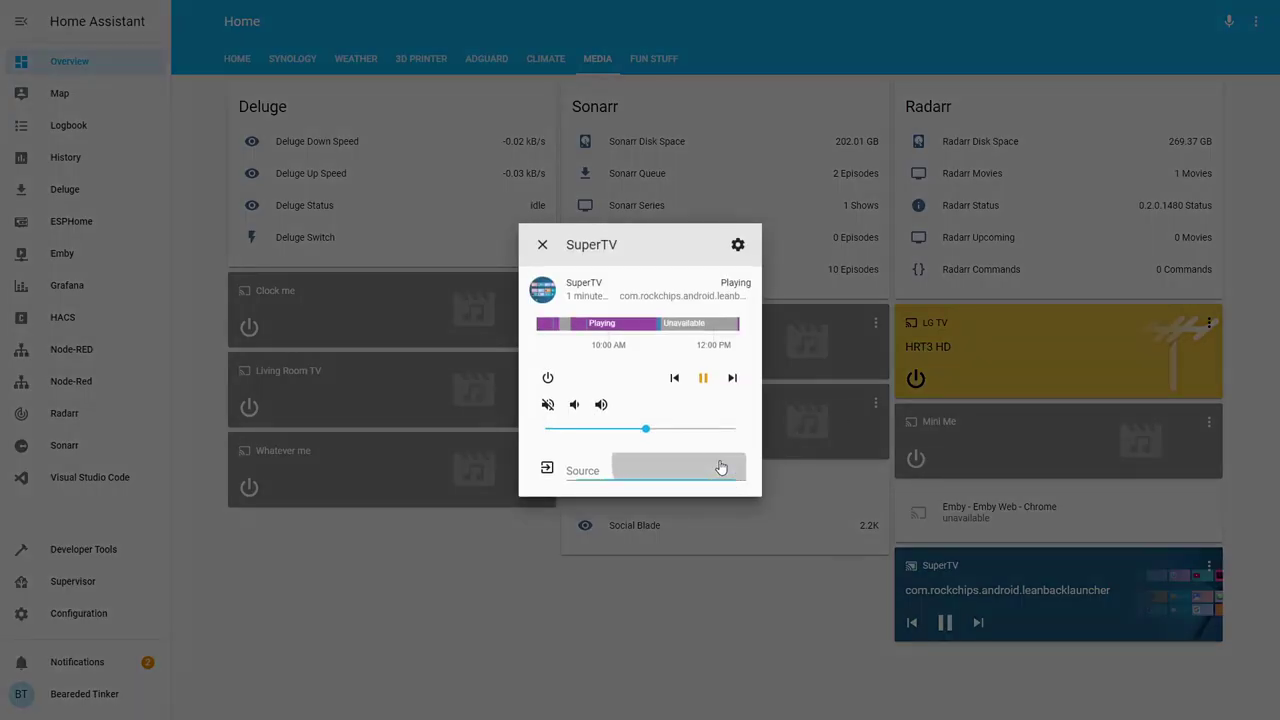
left_click(720, 468)
scroll(690, 335, "down", 1)
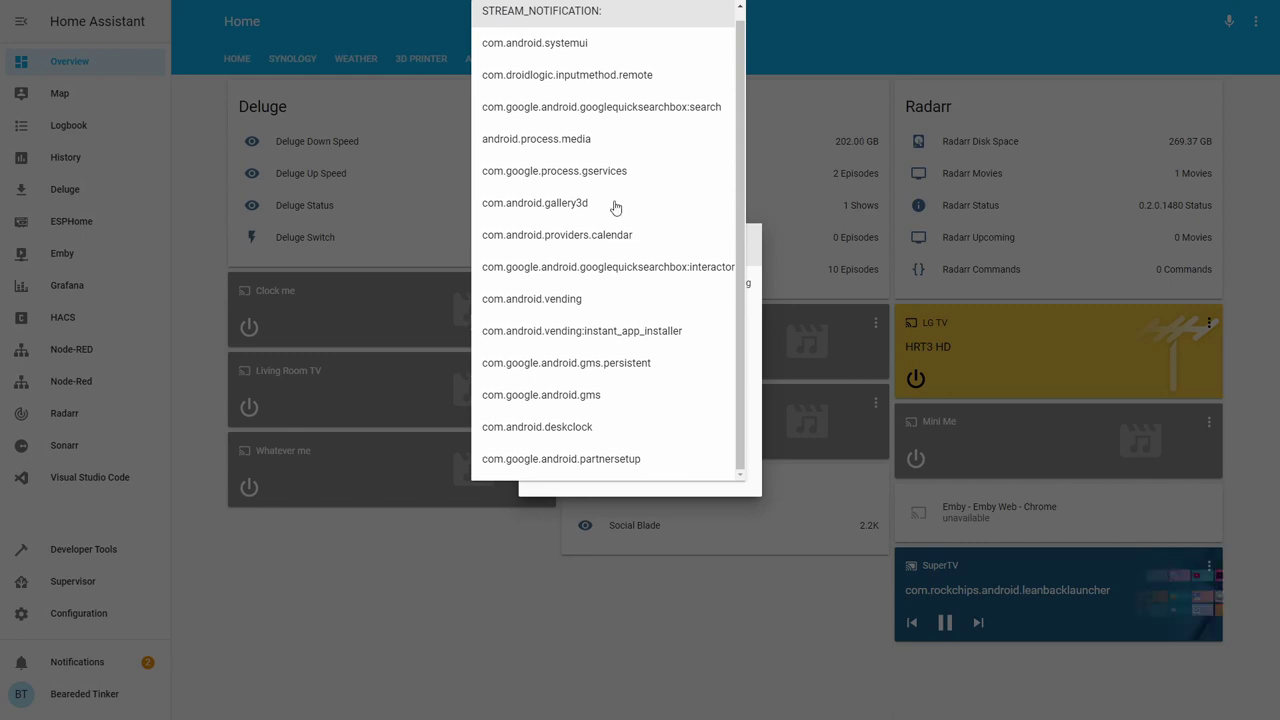
left_click(615, 204)
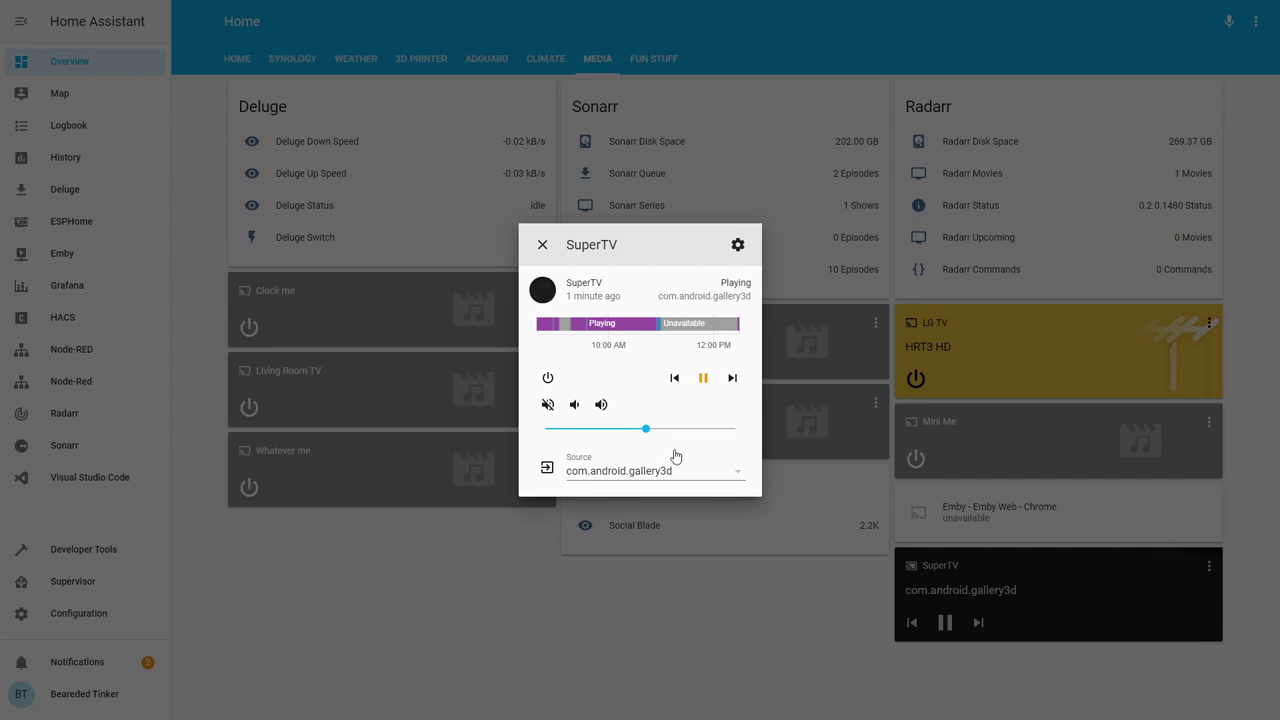
left_click(694, 478)
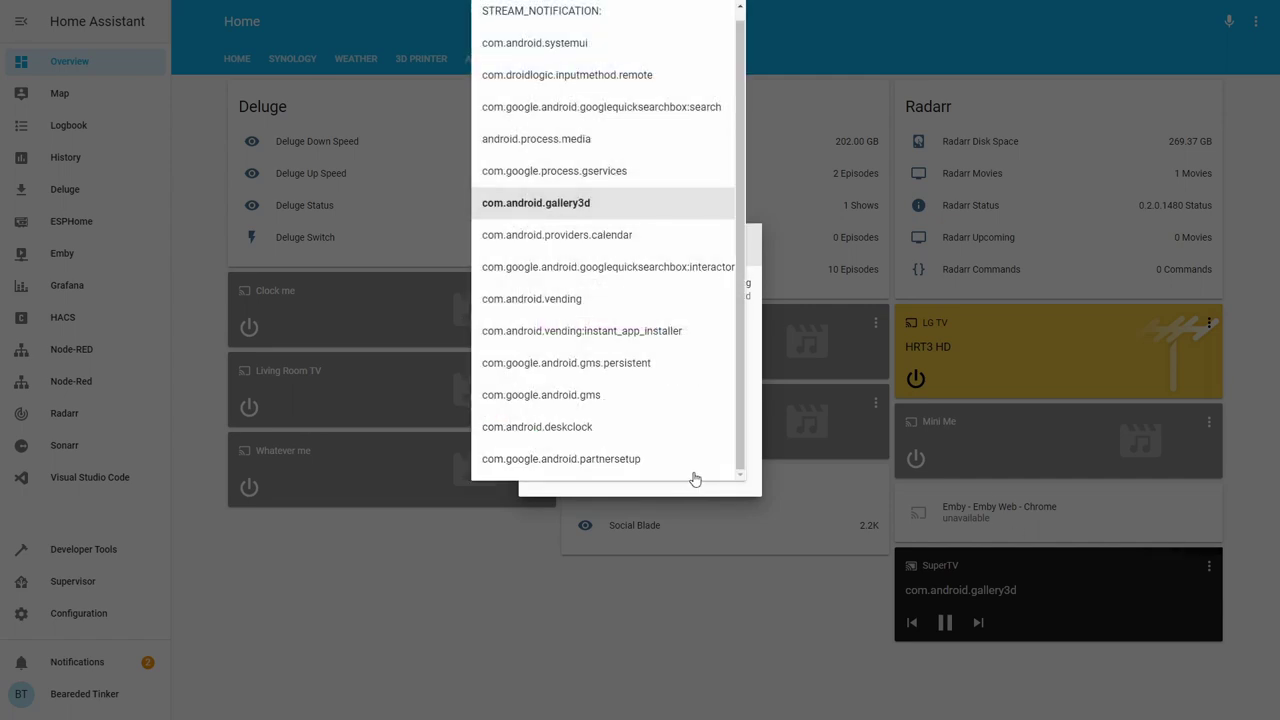
left_click(641, 428)
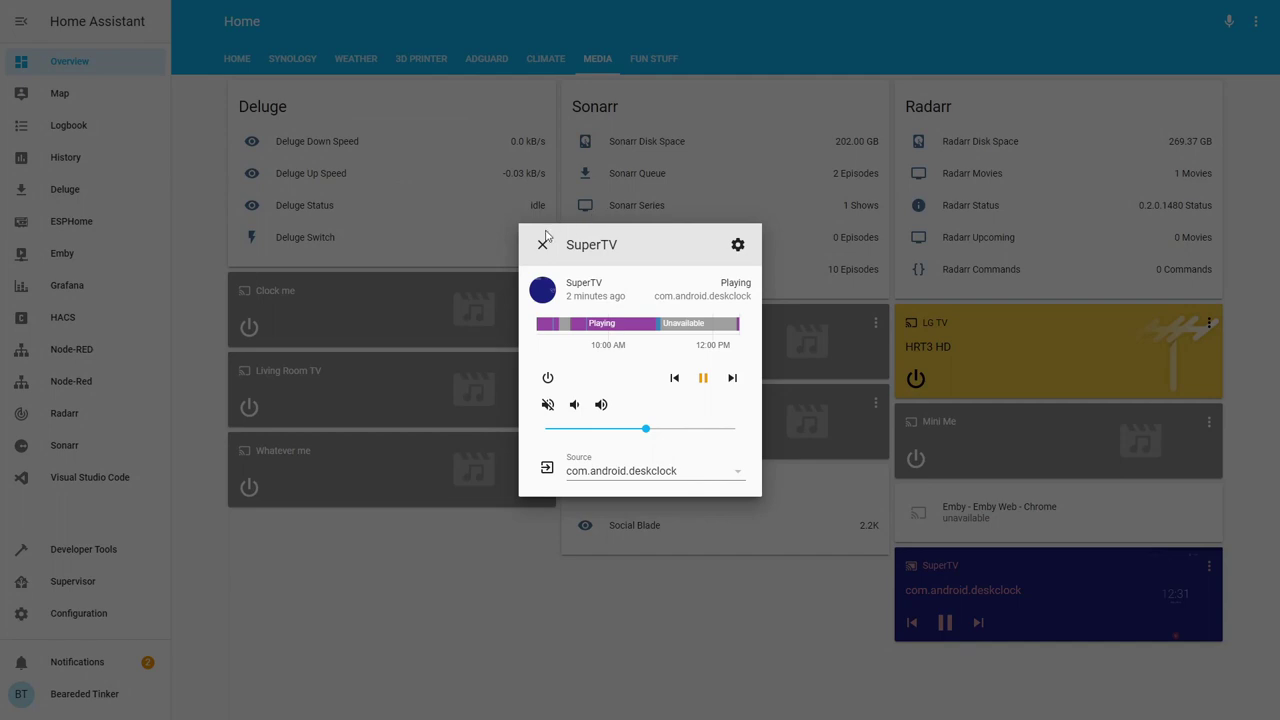
left_click(542, 245)
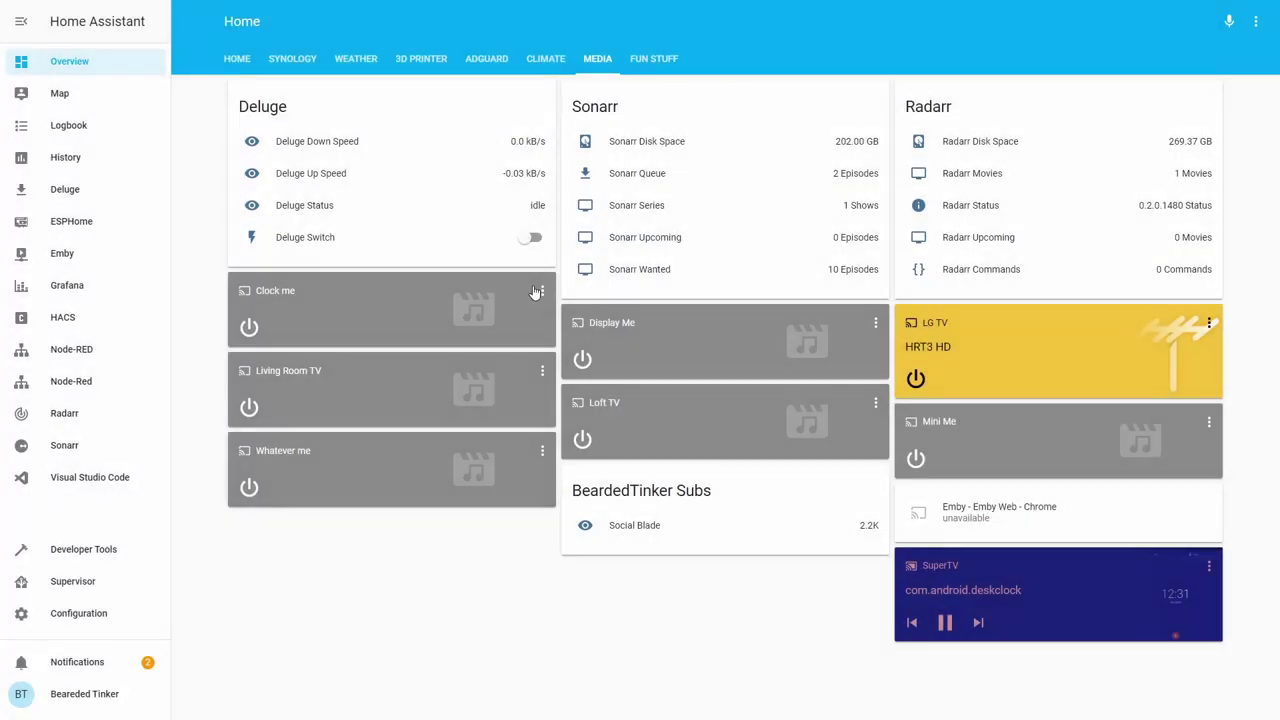
In Visual Studio Code, prefix the androidtv platform and host lines with # in configuration.yaml
left_click(110, 485)
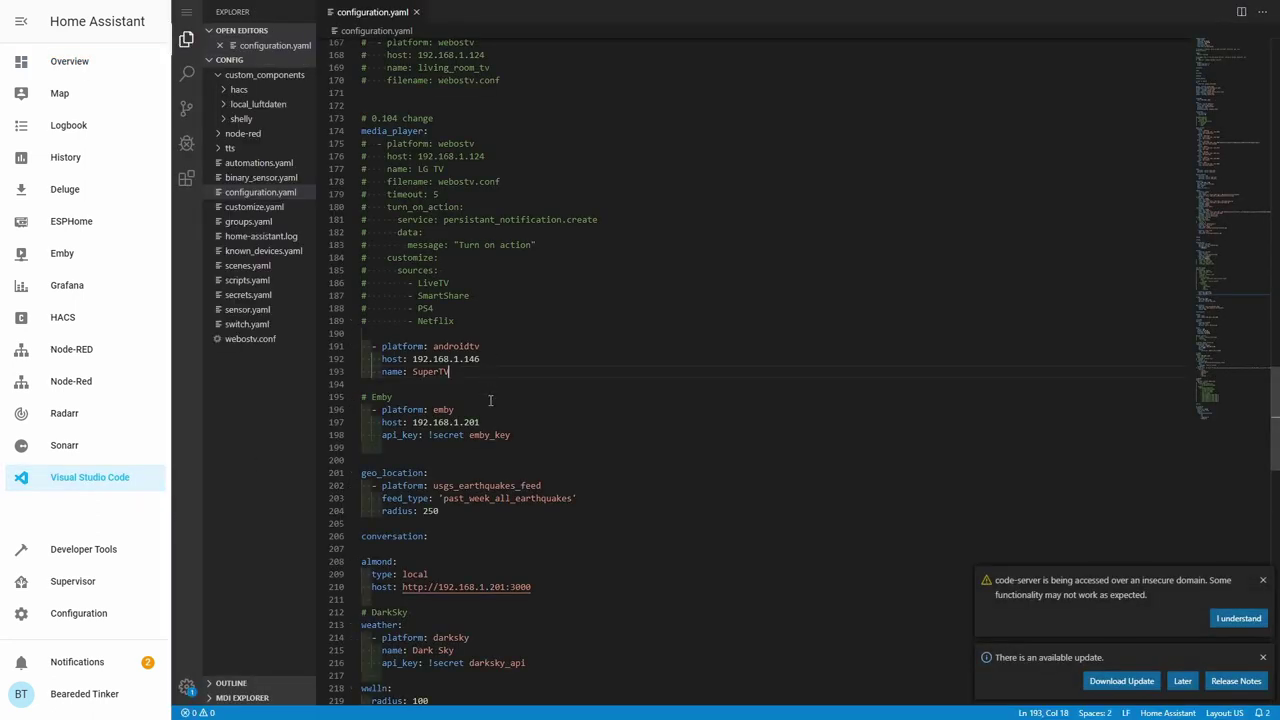
key("Home")
key("Up")
key("Up")
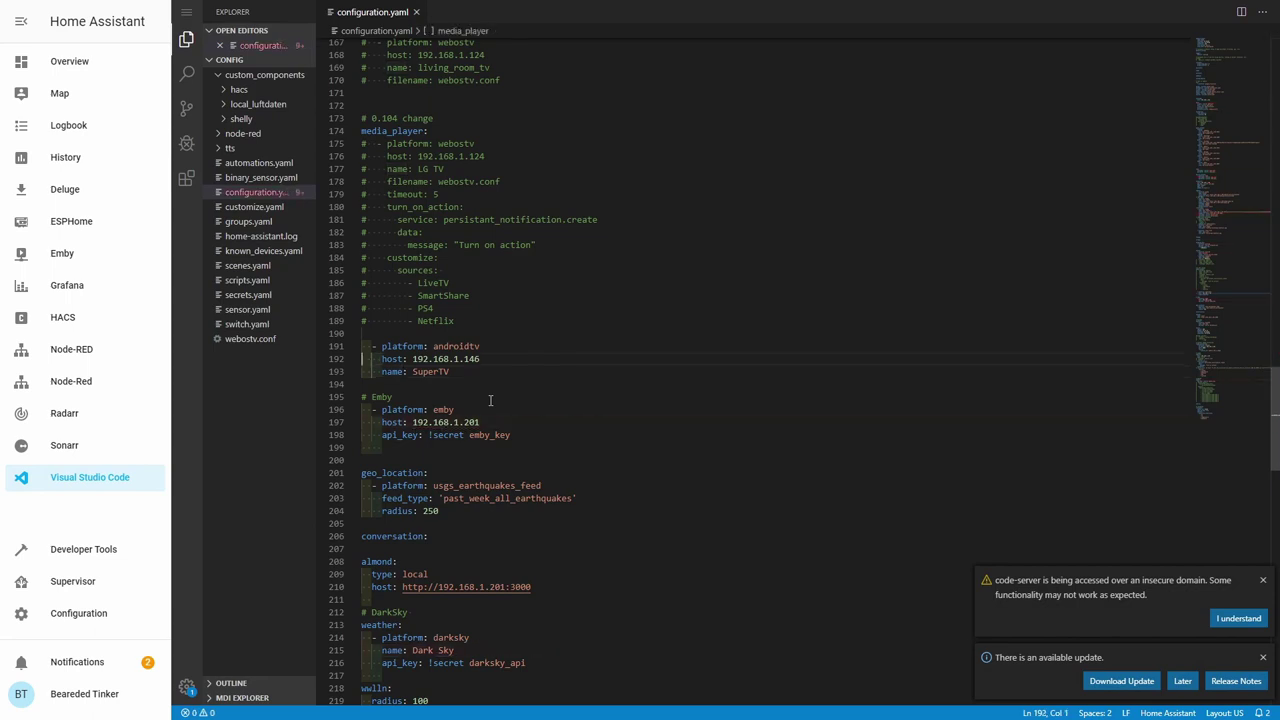
key("Home")
type("#")
key("Home")
key("Down")
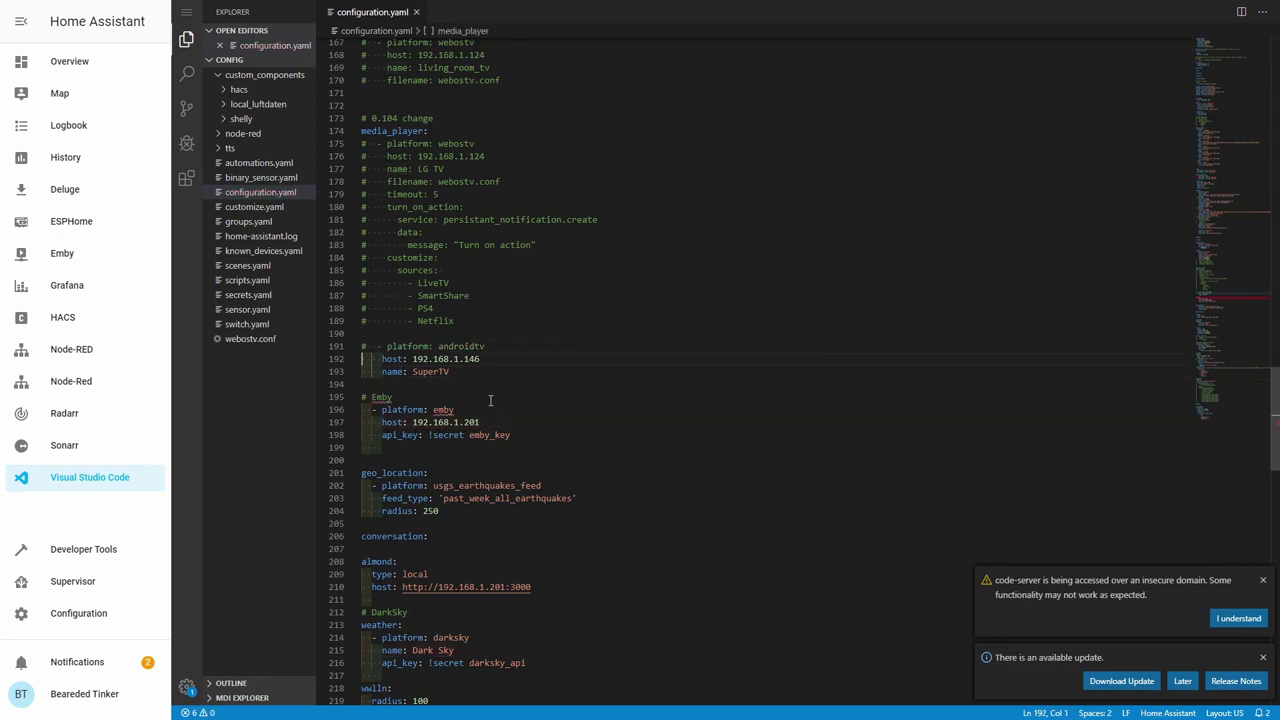
type("#")
key("Home")
key("Down")
Search the Supervisor add-on store for 'adb' and install ADB - Android Debug Bridge
left_click(90, 583)
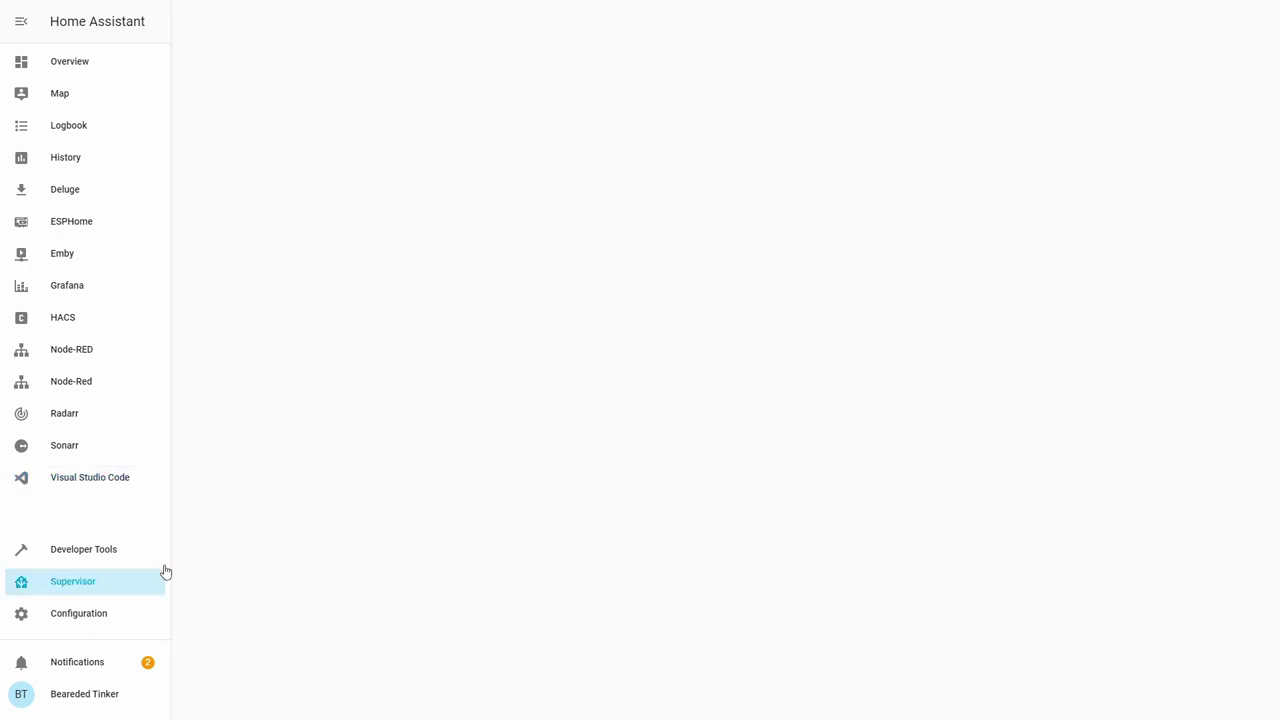
left_click(390, 70)
left_click(402, 60)
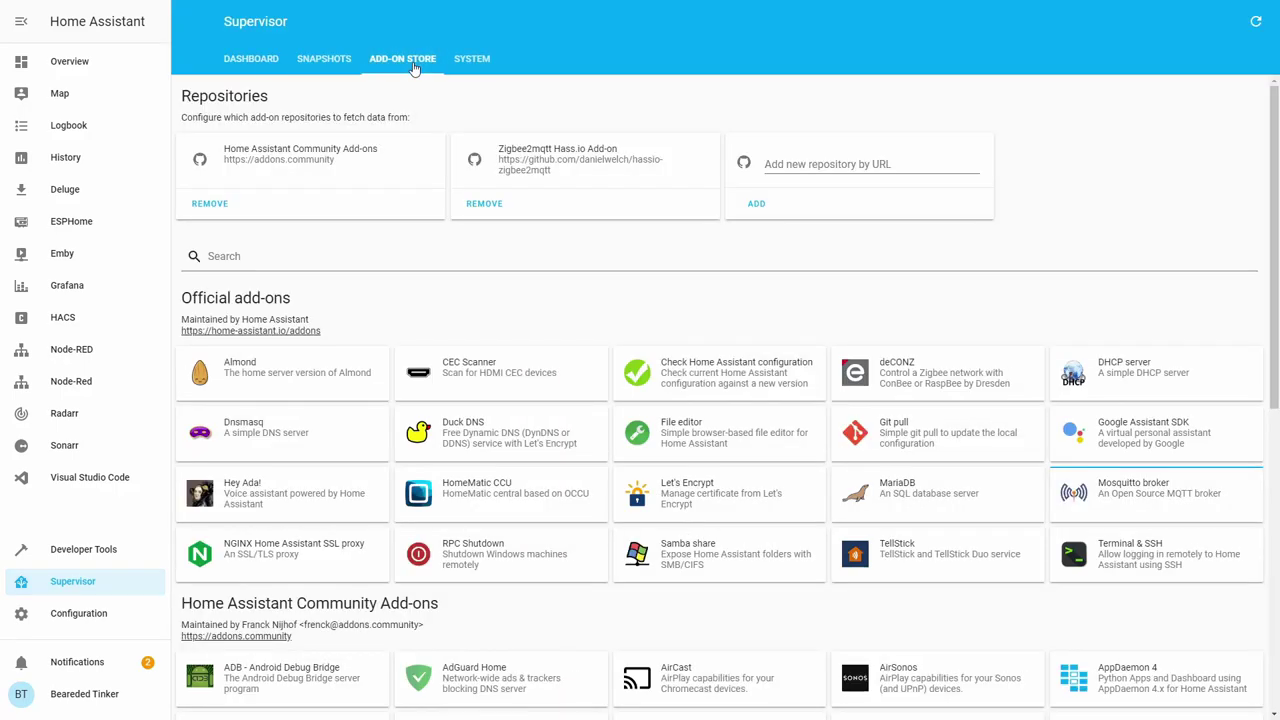
left_click(380, 250)
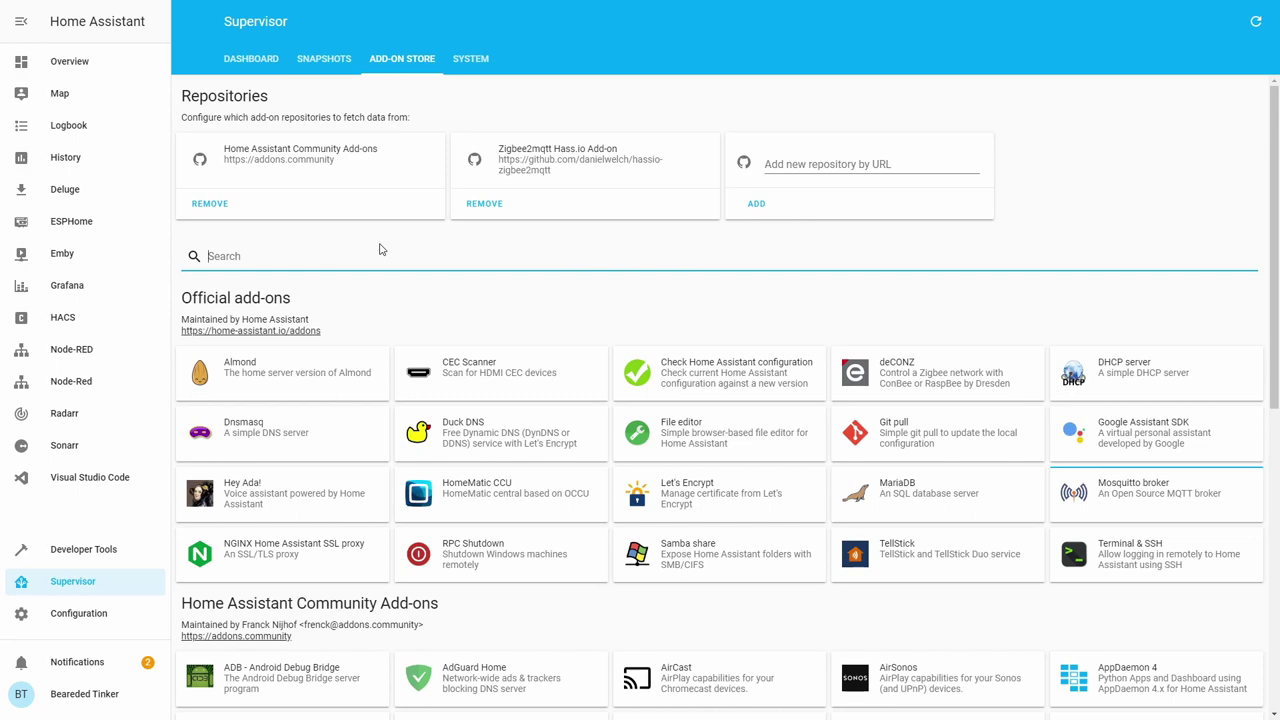
type("adb")
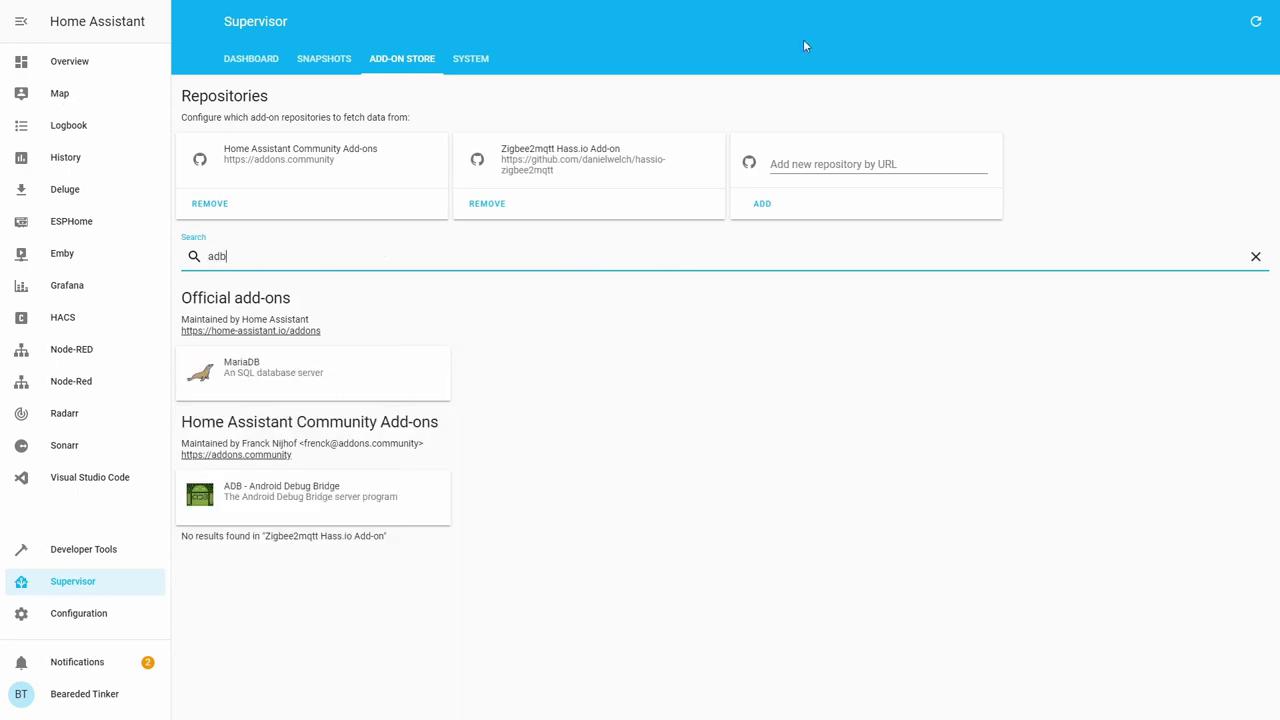
left_click(300, 489)
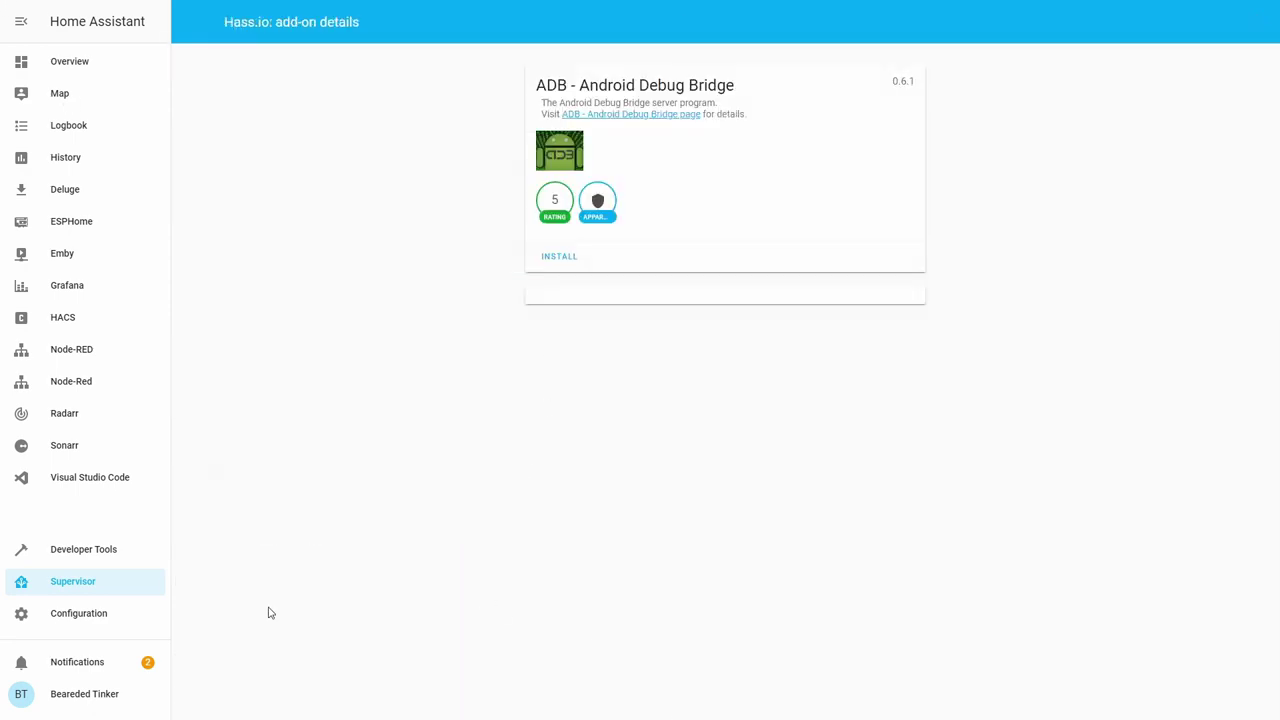
left_click(563, 254)
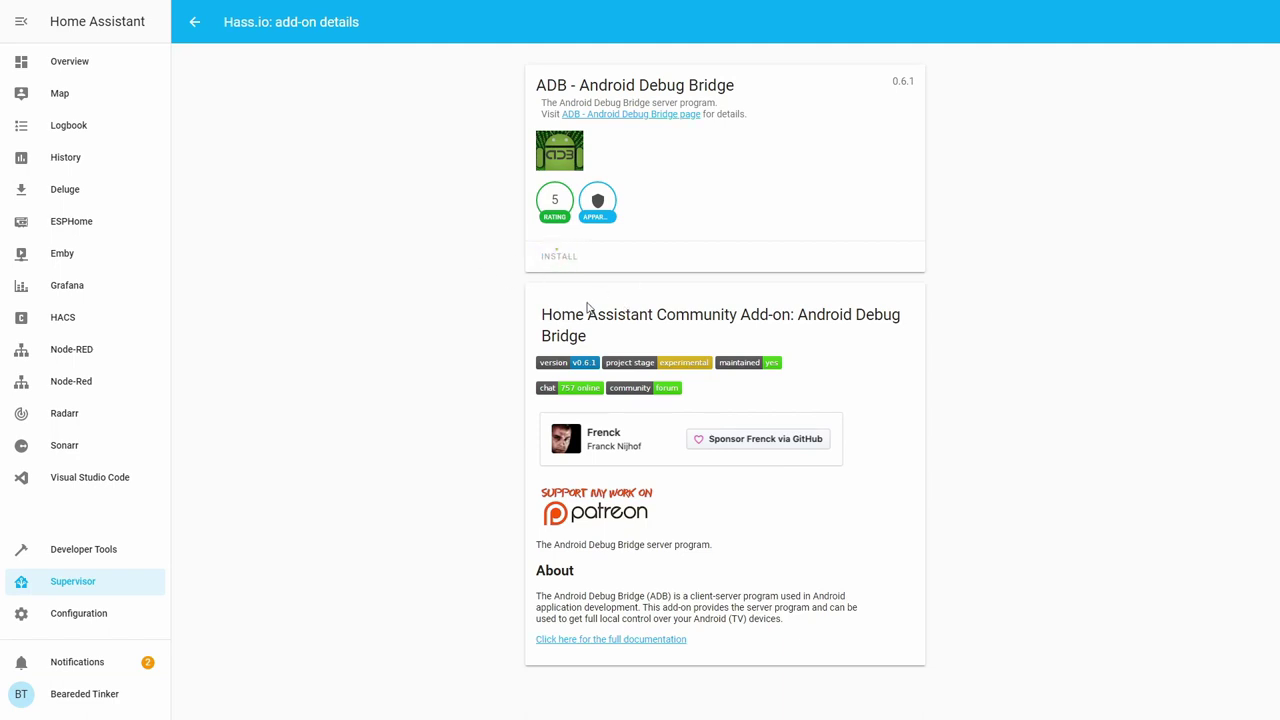
Replace the ADB add-on's empty devices list with '- 192.168.1.146' and save the configuration
scroll(617, 337, "down", 5)
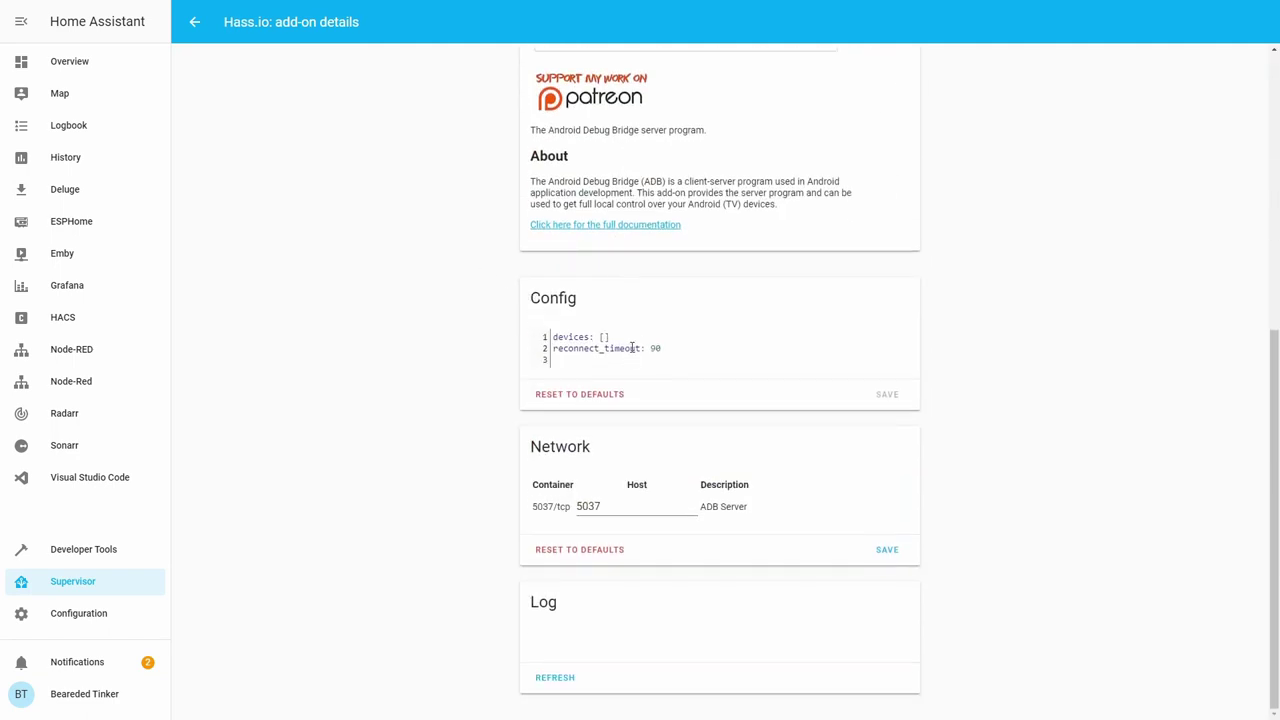
left_click(634, 337)
key("Return")
key("BackSpace")
key("BackSpace")
key("BackSpace")
key("Return")
type("-")
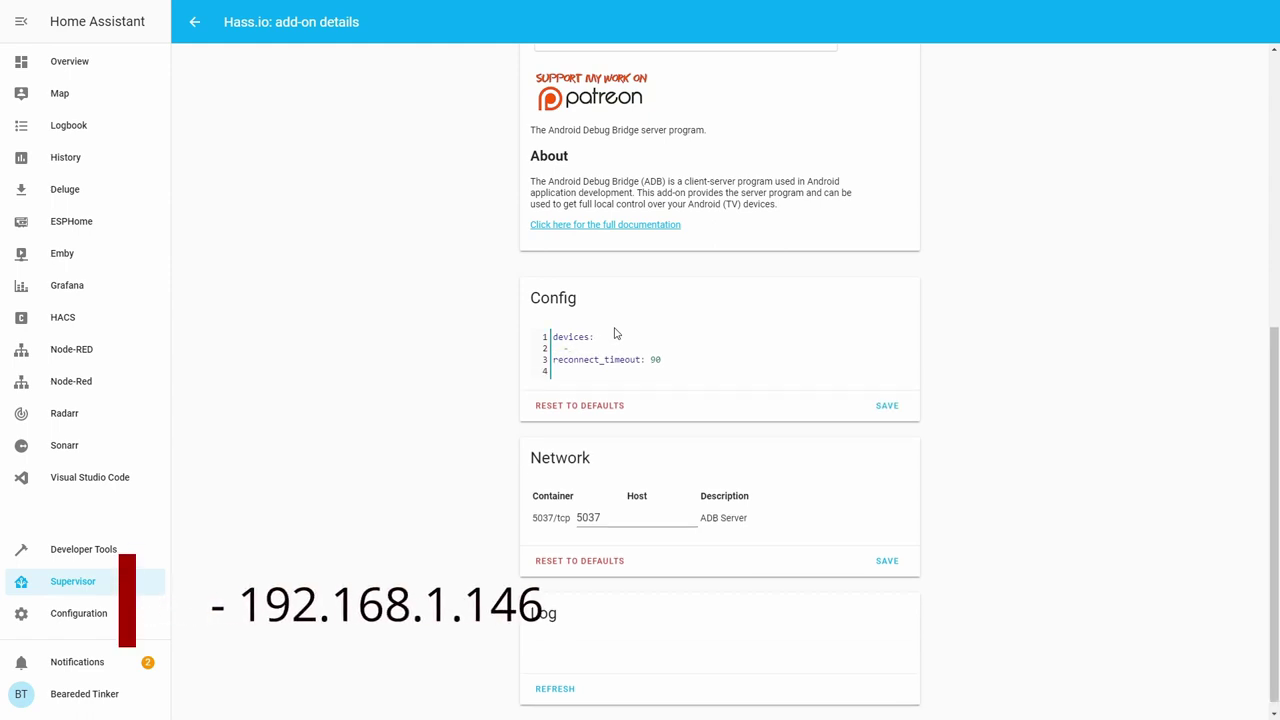
type(" 192.168.1.146")
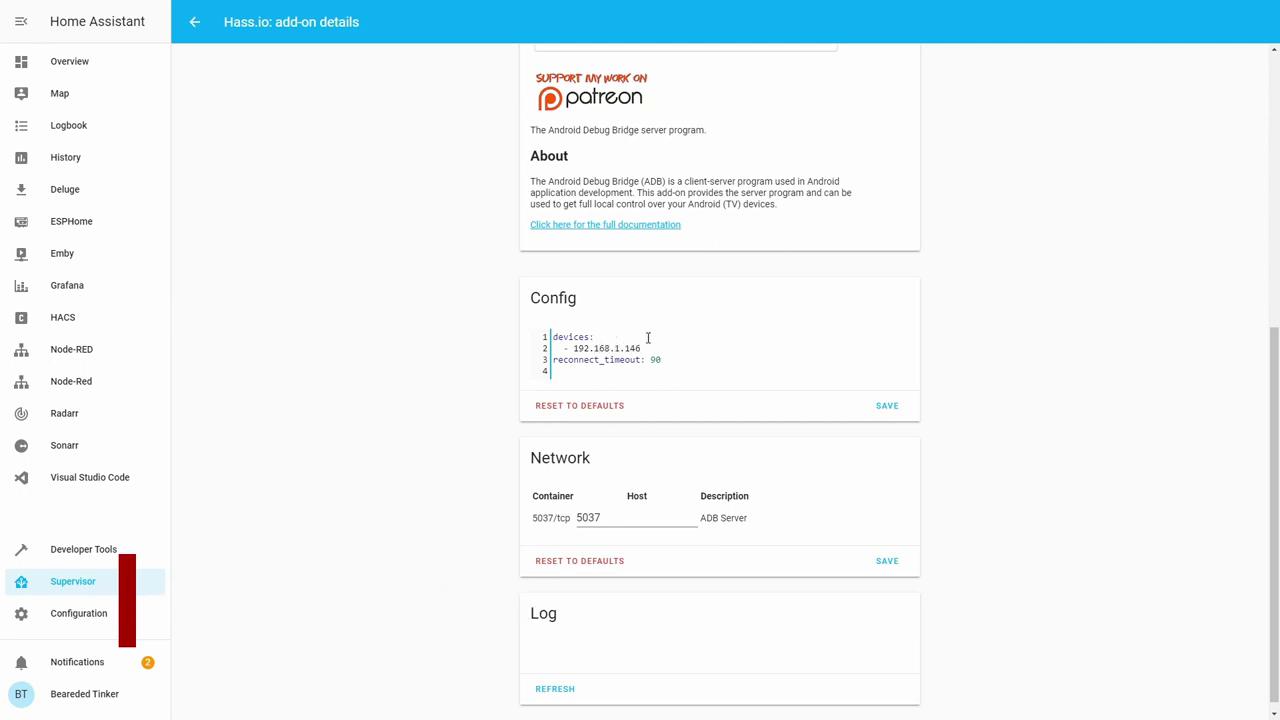
left_click(887, 405)
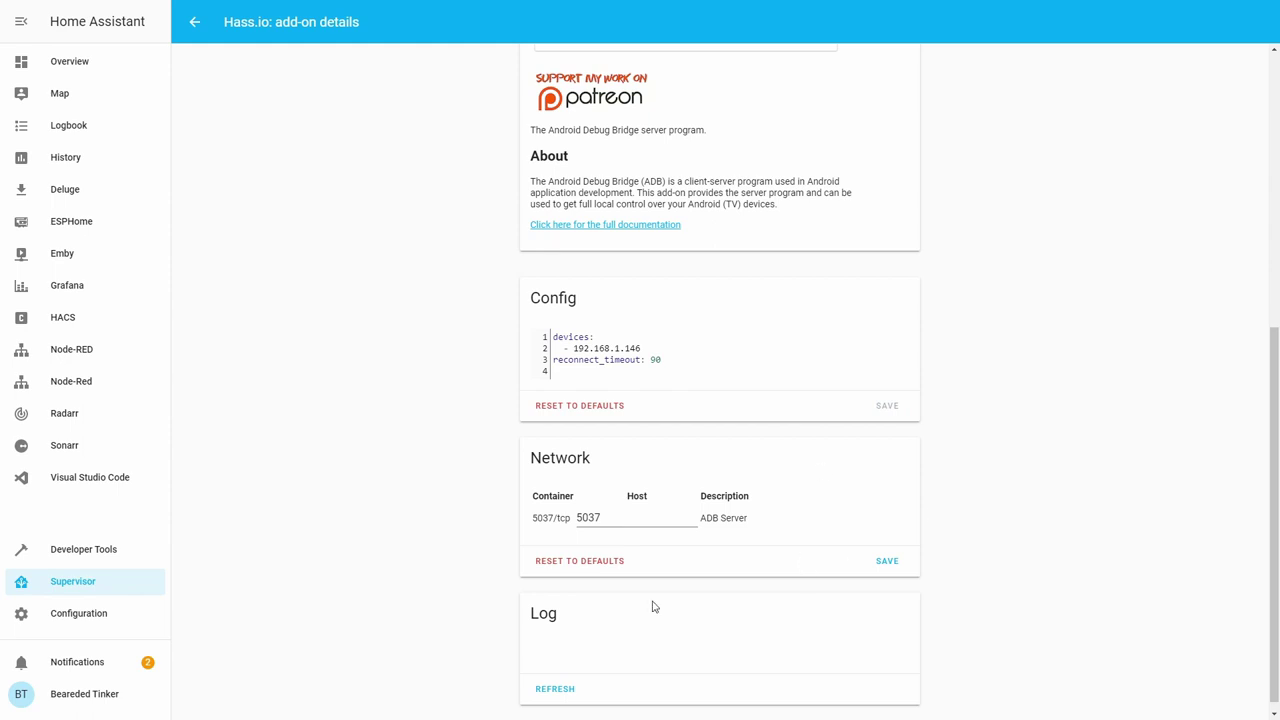
scroll(1051, 417, "up", 5)
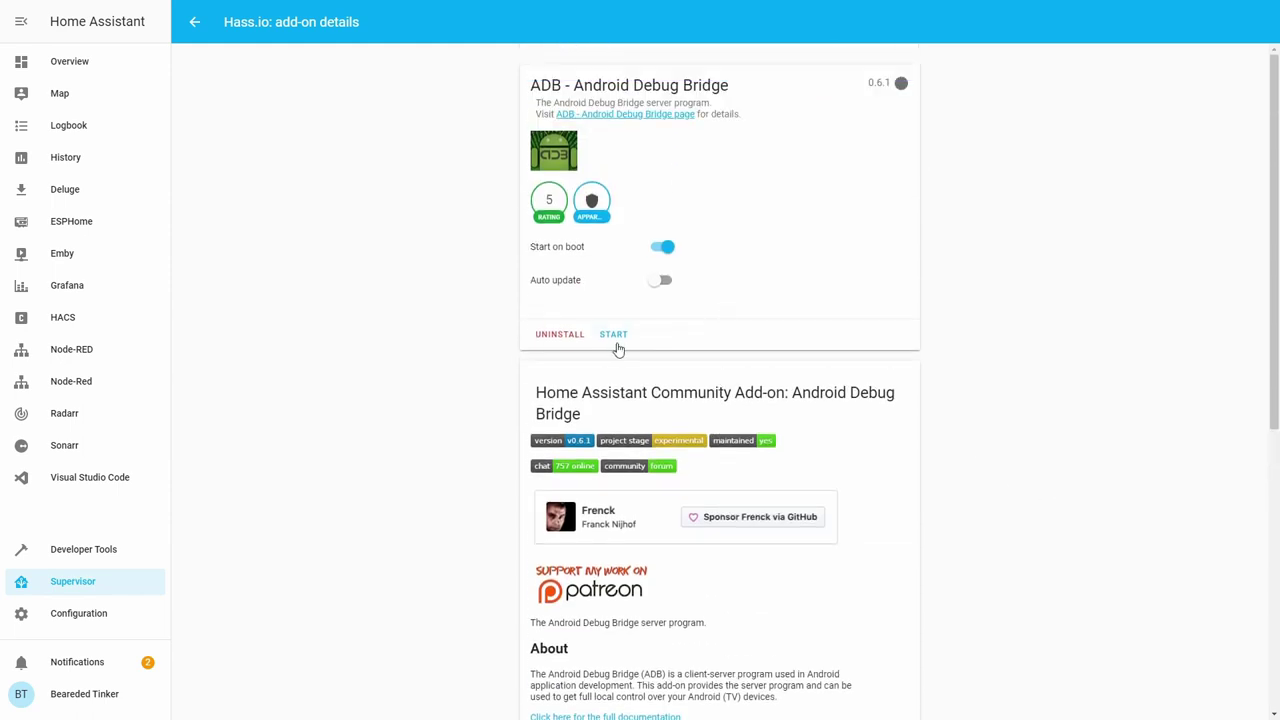
Start the ADB add-on, refresh its log to confirm the 192.168.1.146:5555 connection, then open Visual Studio Code
left_click(614, 336)
scroll(691, 380, "down", 5)
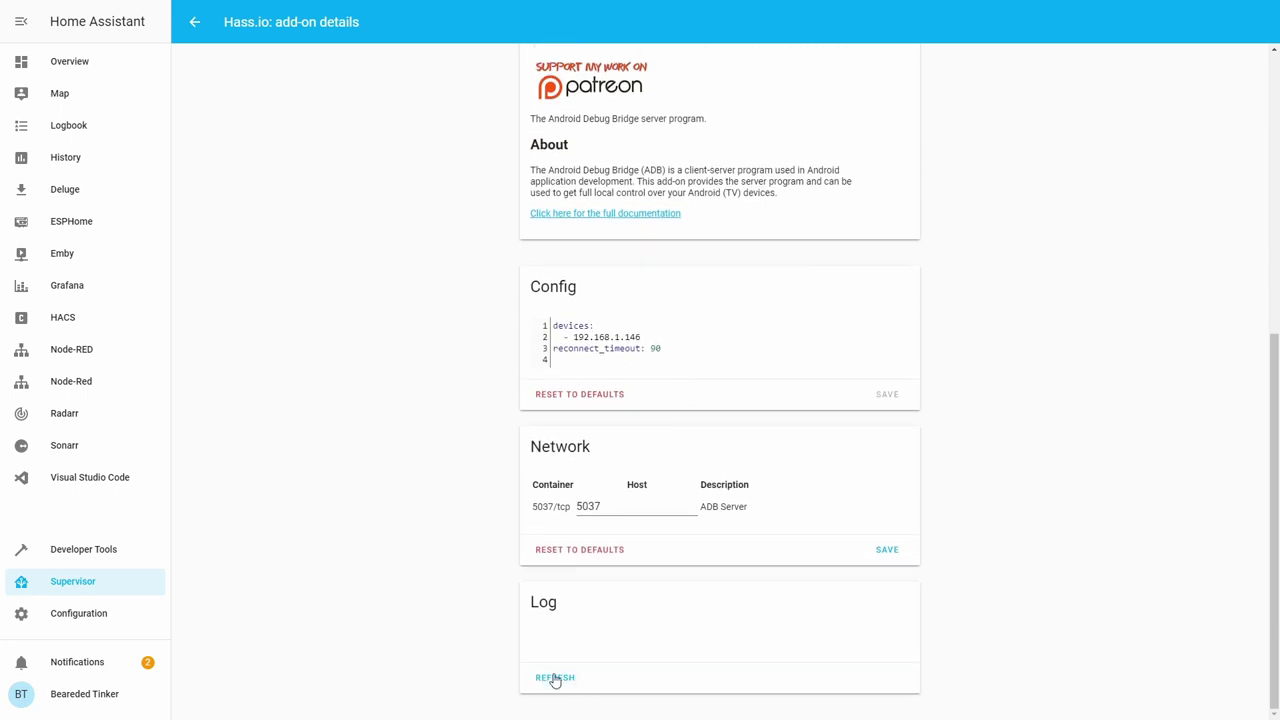
left_click(555, 678)
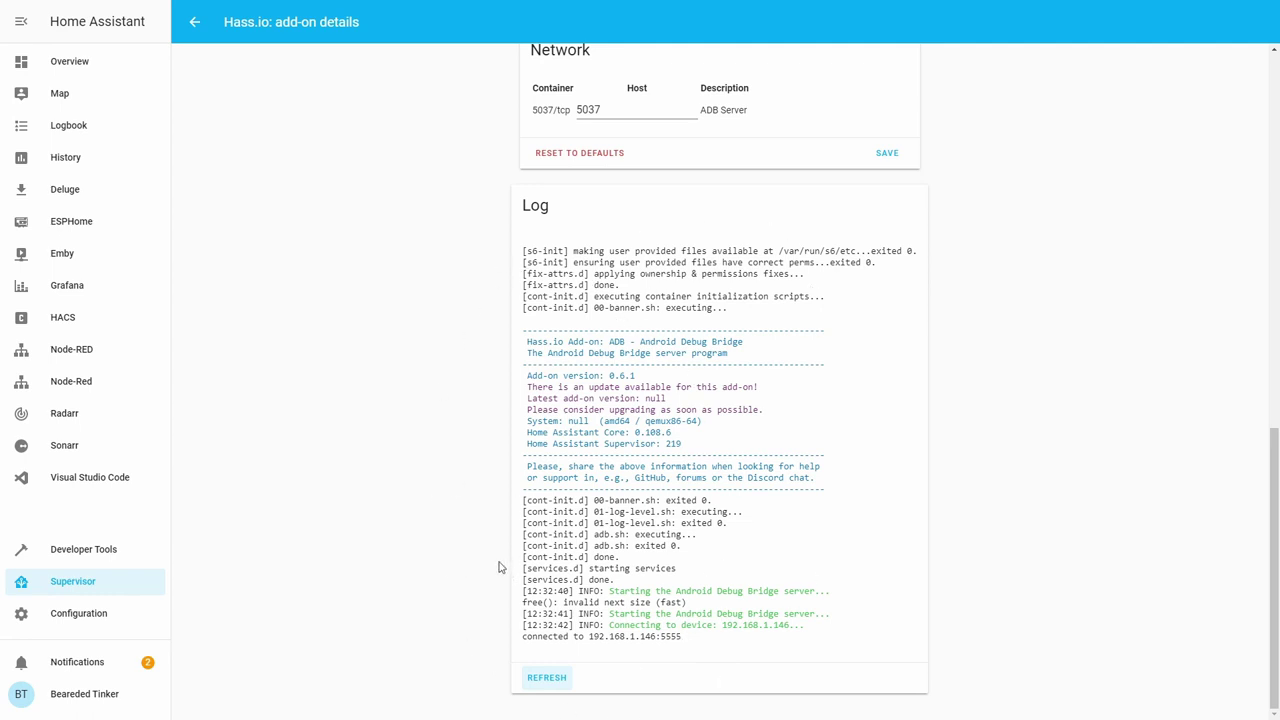
left_click(142, 480)
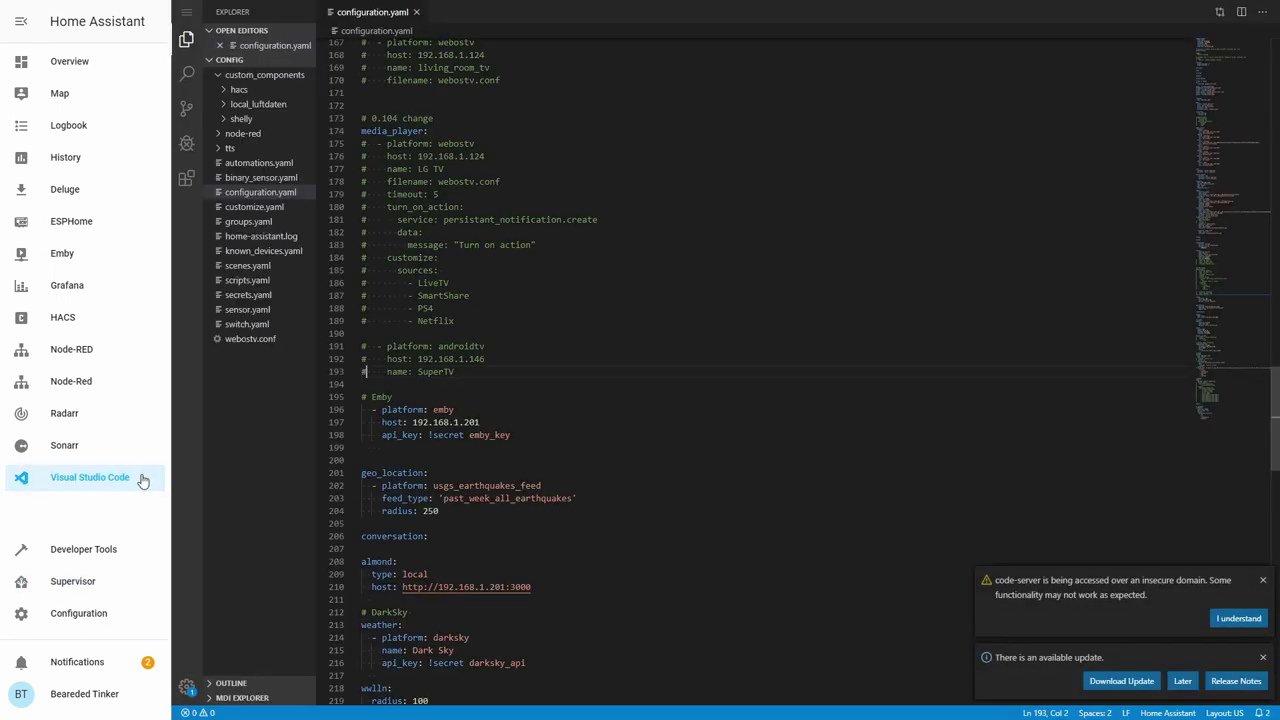
Uncomment the SuperTV androidtv entry in configuration.yaml and add 'adb_server_ip: 127.0.0.1' beneath it
left_click(358, 346)
left_click(365, 371, "shift")
key("ctrl+slash")
left_click(364, 371)
key("Delete")
key("End")
key("Return")
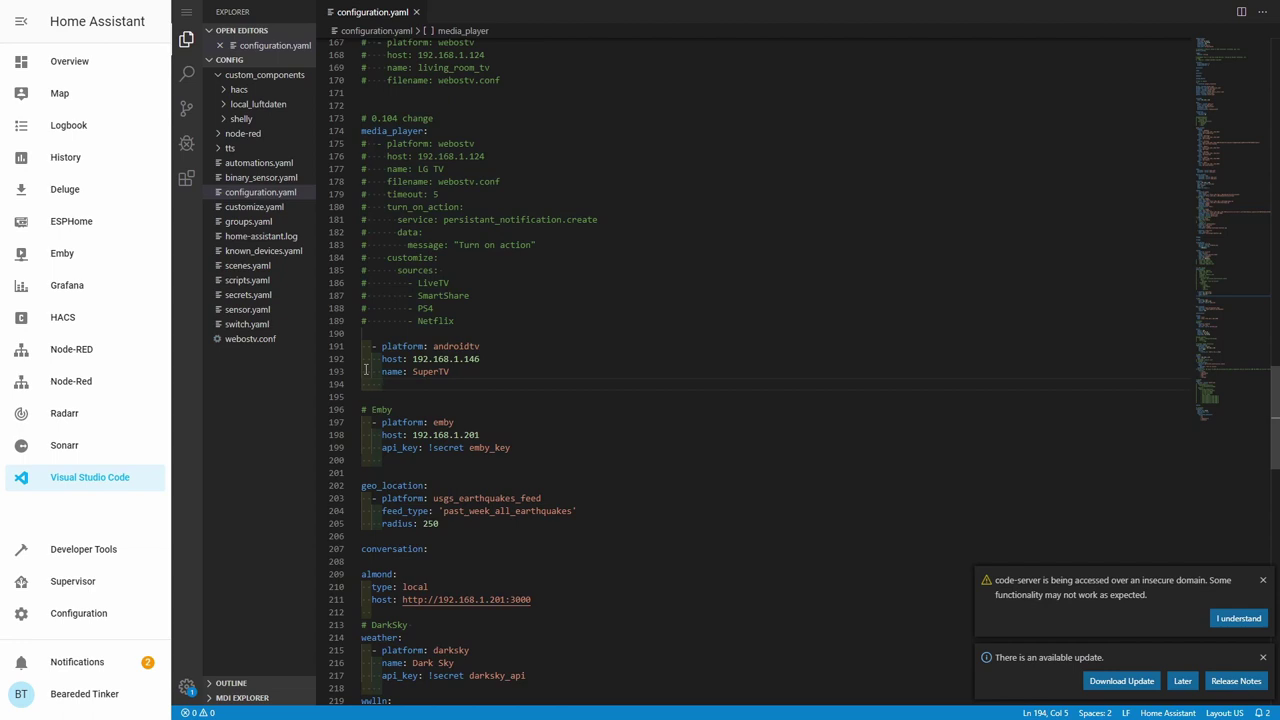
type("adb_server_ip:")
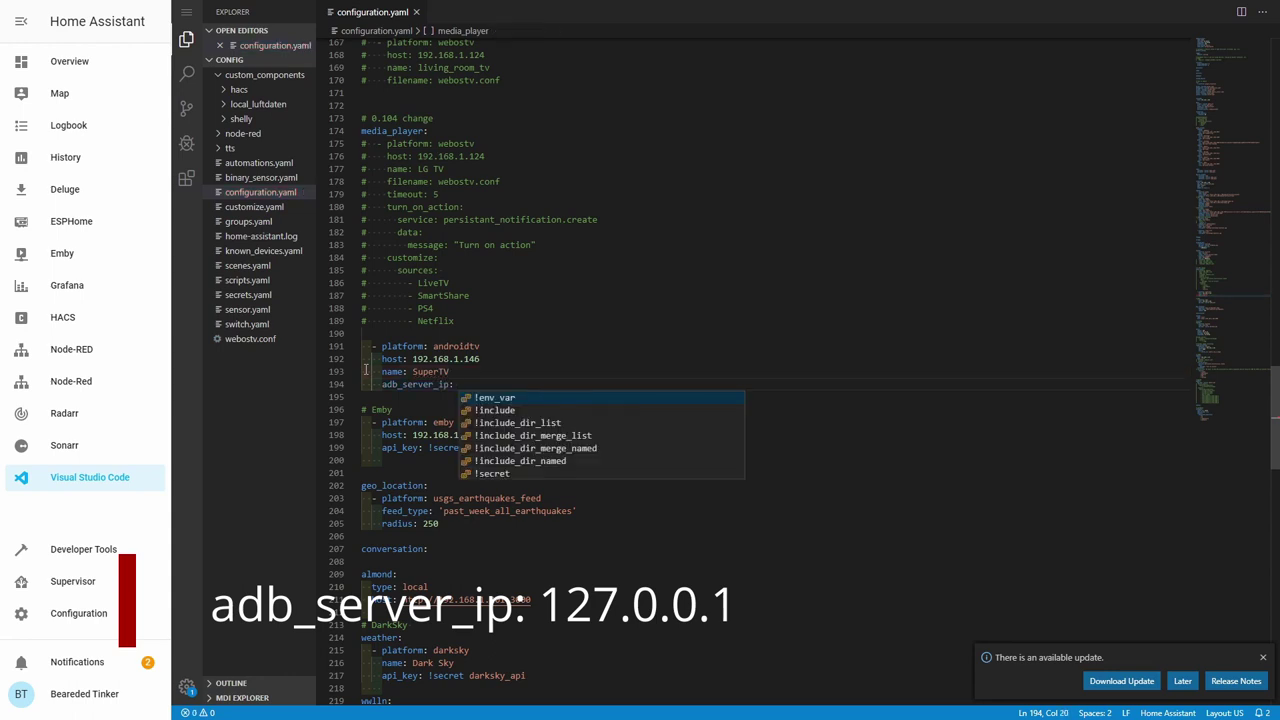
type(" 127.0.0")
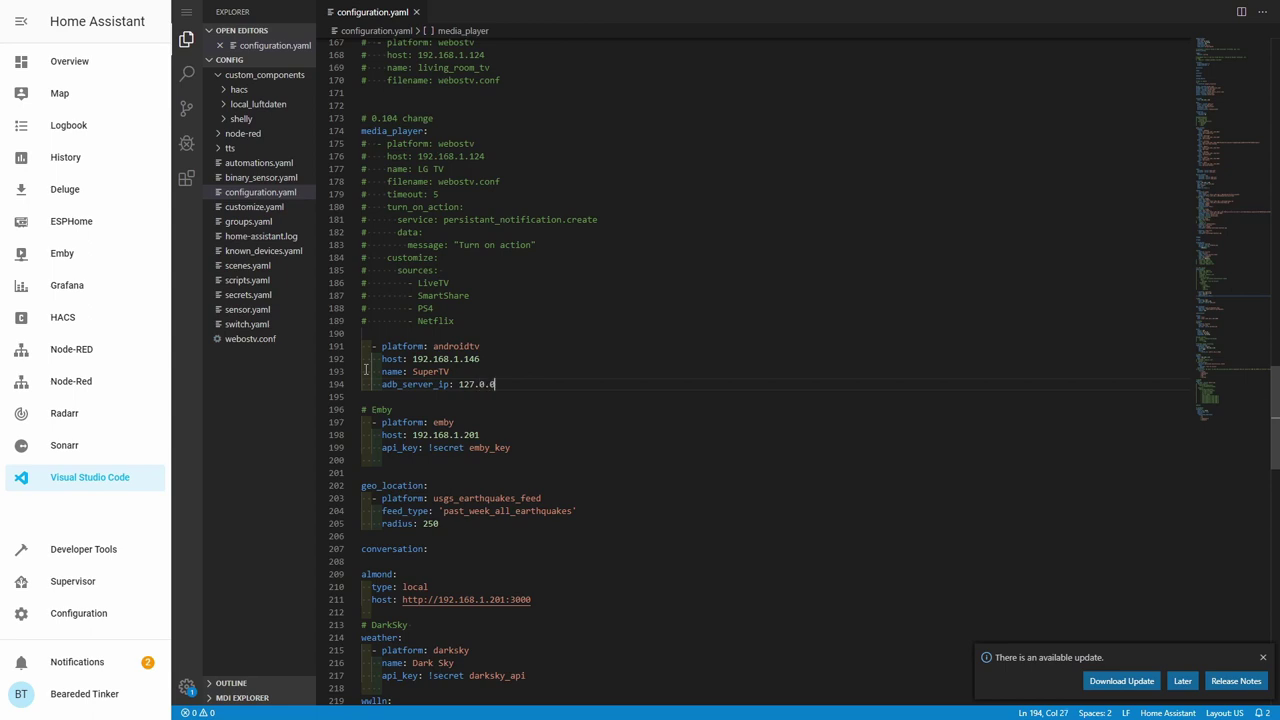
type(".1")
Run Check Configuration in Server Controls, then restart the Home Assistant server and confirm
left_click(94, 614)
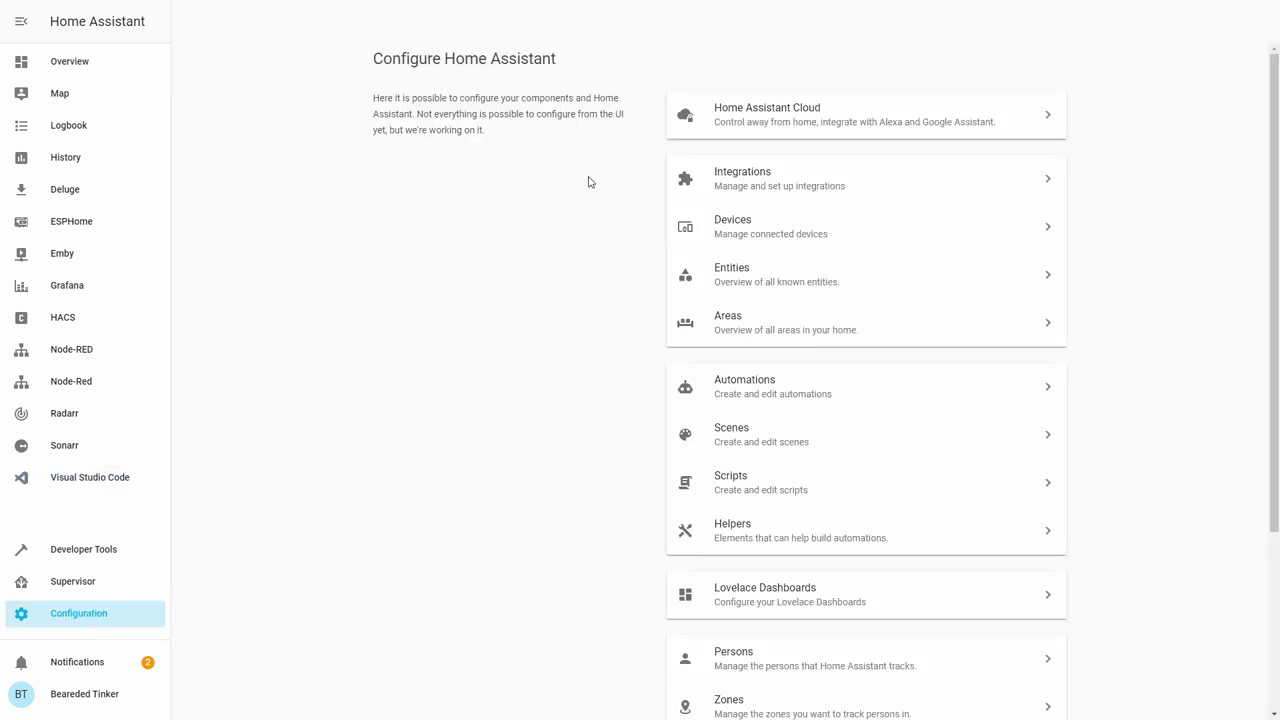
scroll(767, 638, "down", 3)
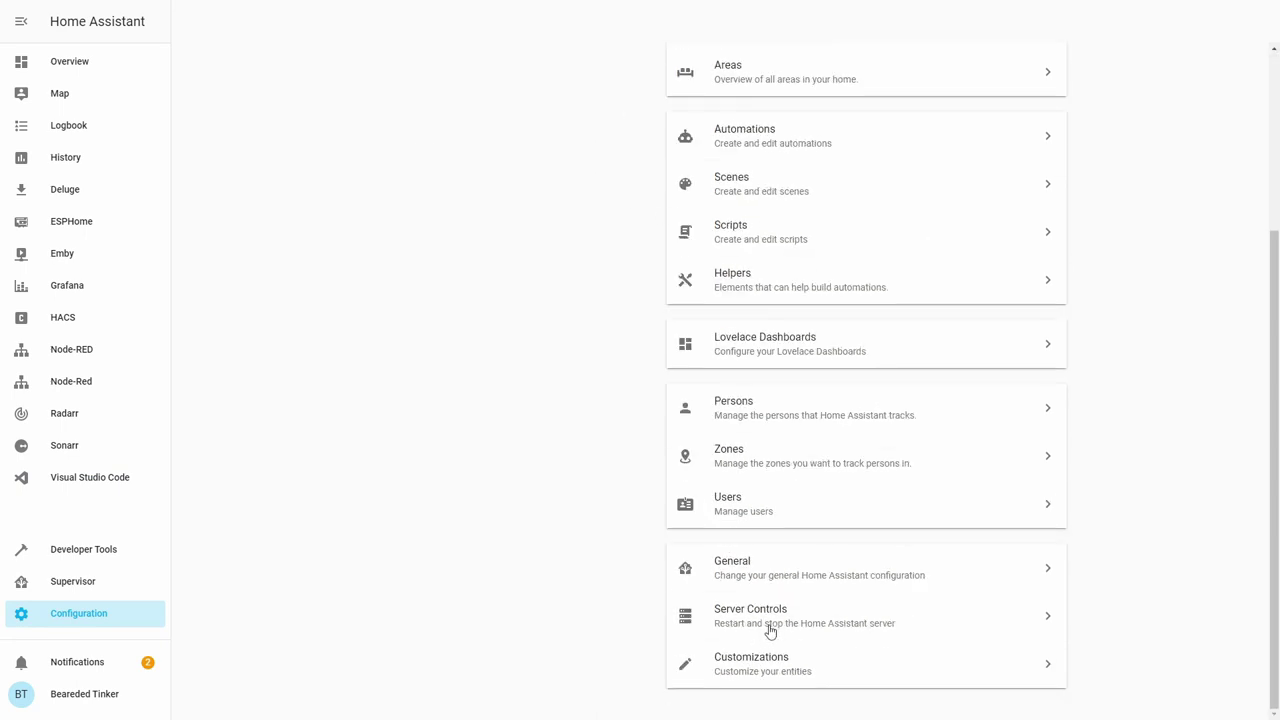
left_click(772, 620)
left_click(851, 231)
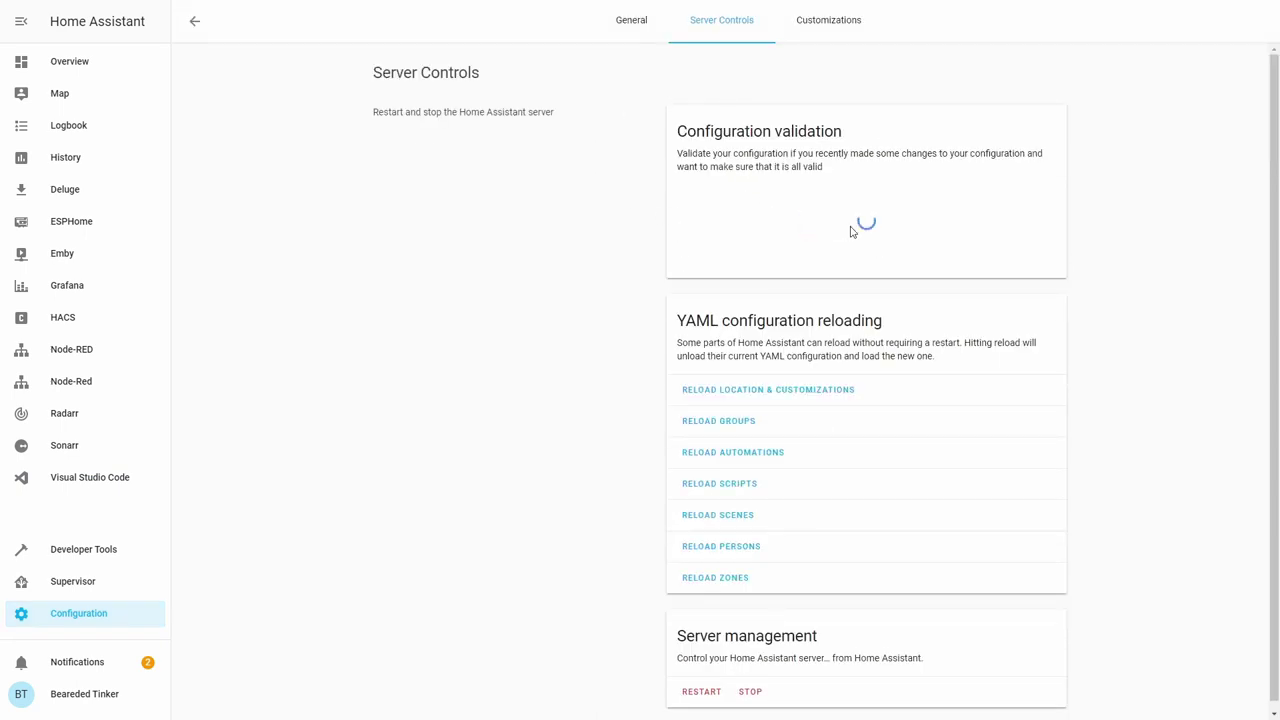
left_click(700, 692)
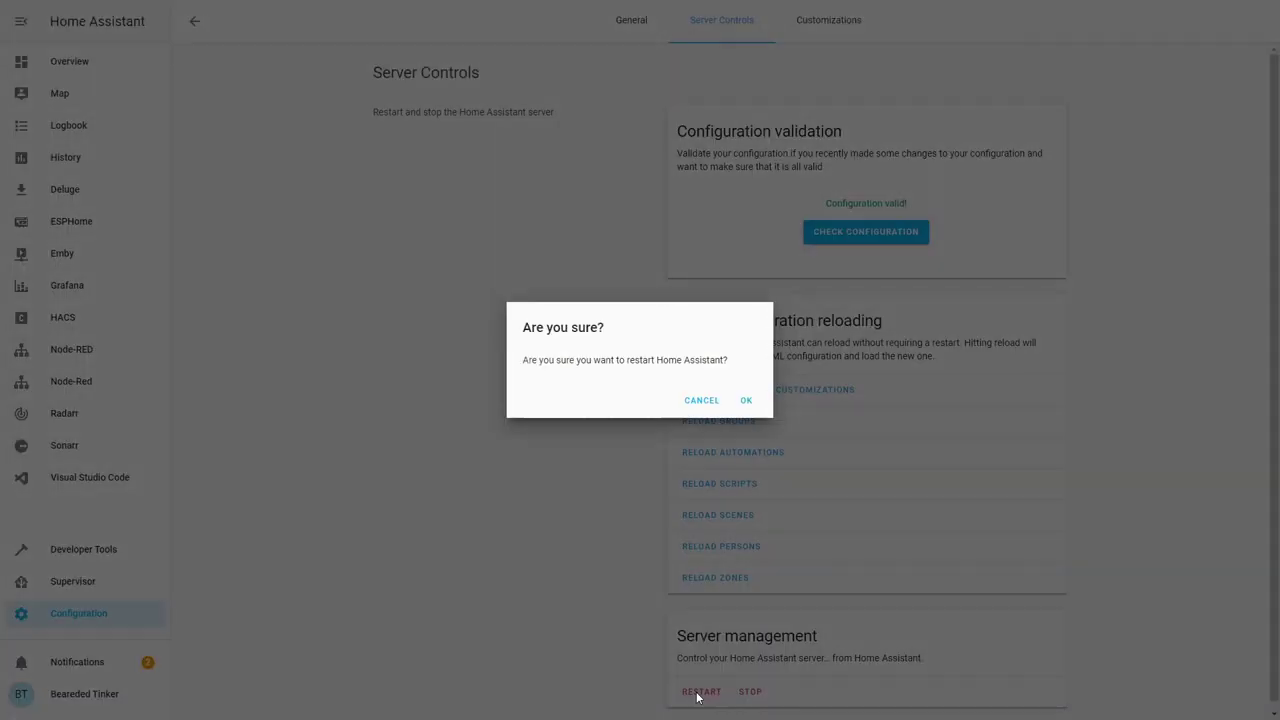
left_click(745, 401)
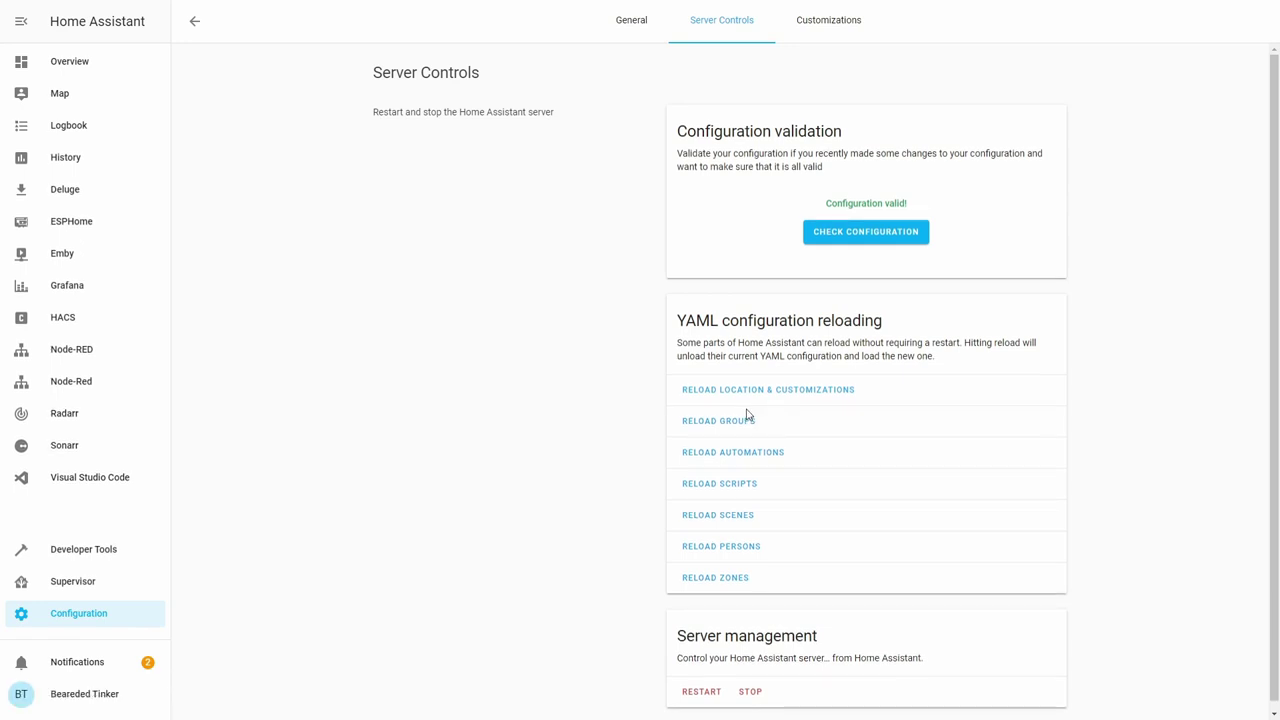
In Developer Tools > States, filter entities by 'media' and select media_player.supertv
left_click(88, 553)
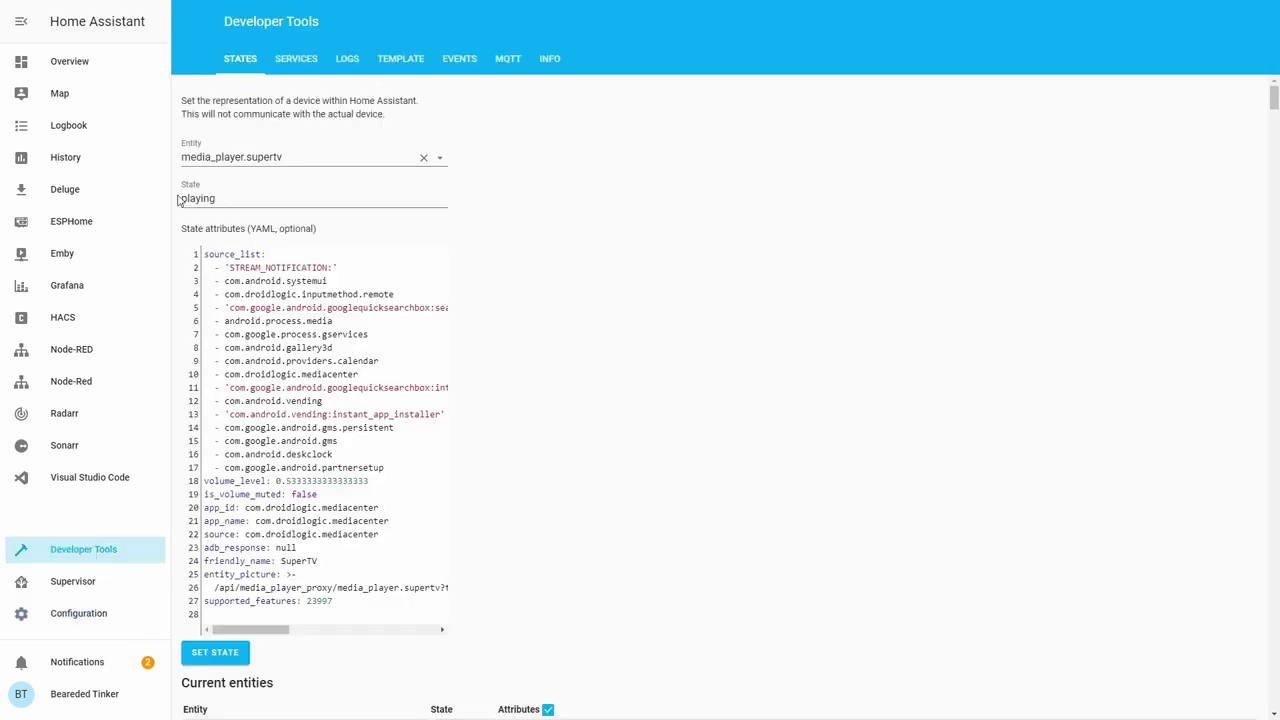
double_click(304, 153)
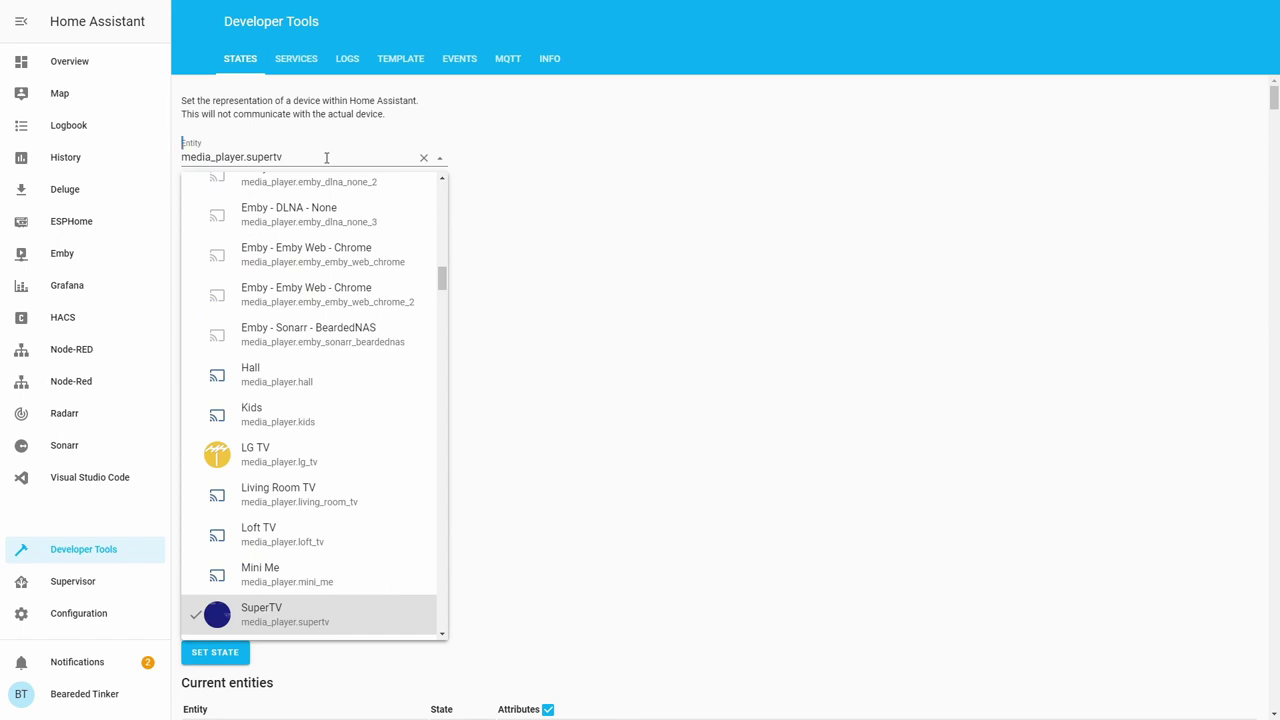
triple_click(334, 157)
type("media")
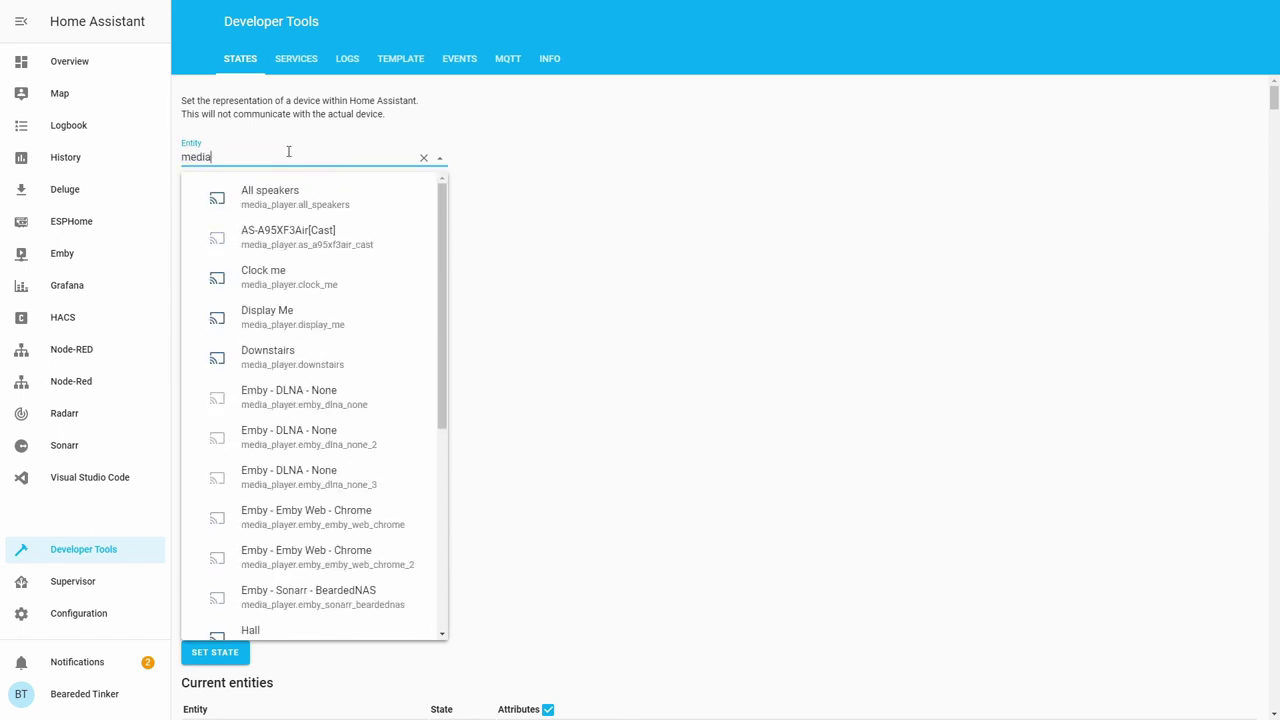
scroll(372, 243, "down", 5)
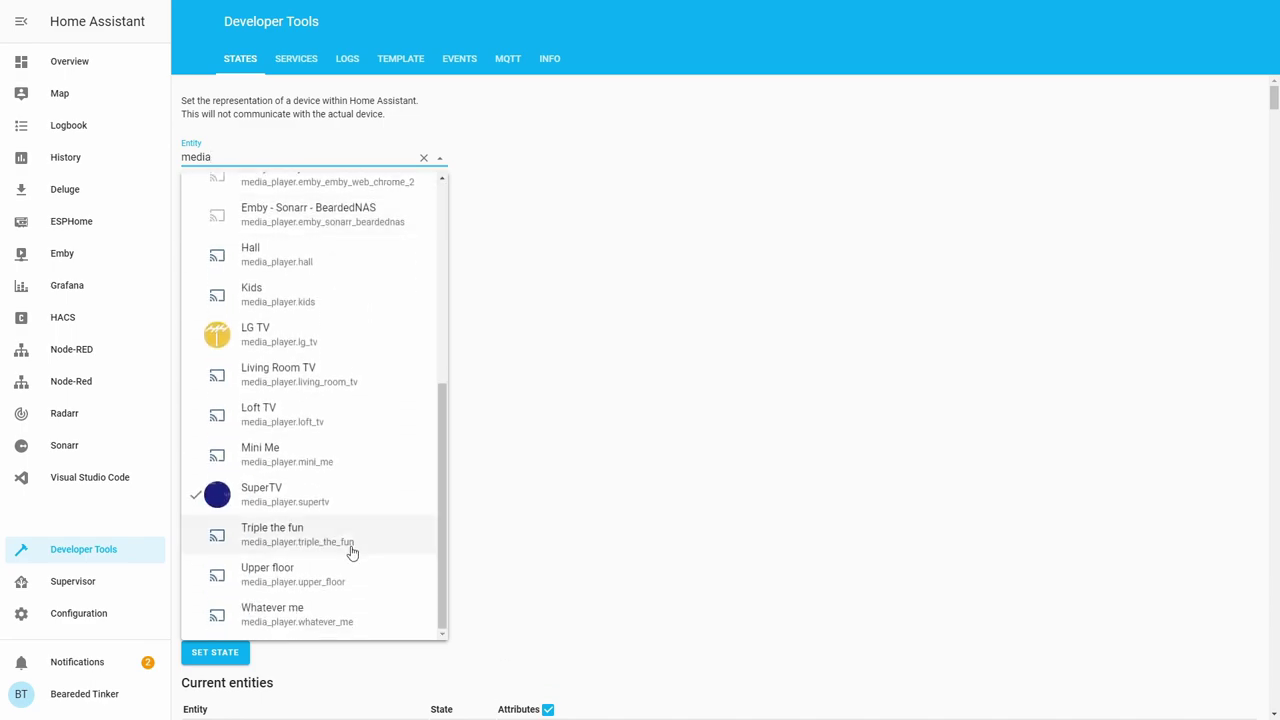
left_click(331, 500)
On the Media dashboard, set SuperTV's source to com.android.gallery3d and close its details dialog
left_click(104, 72)
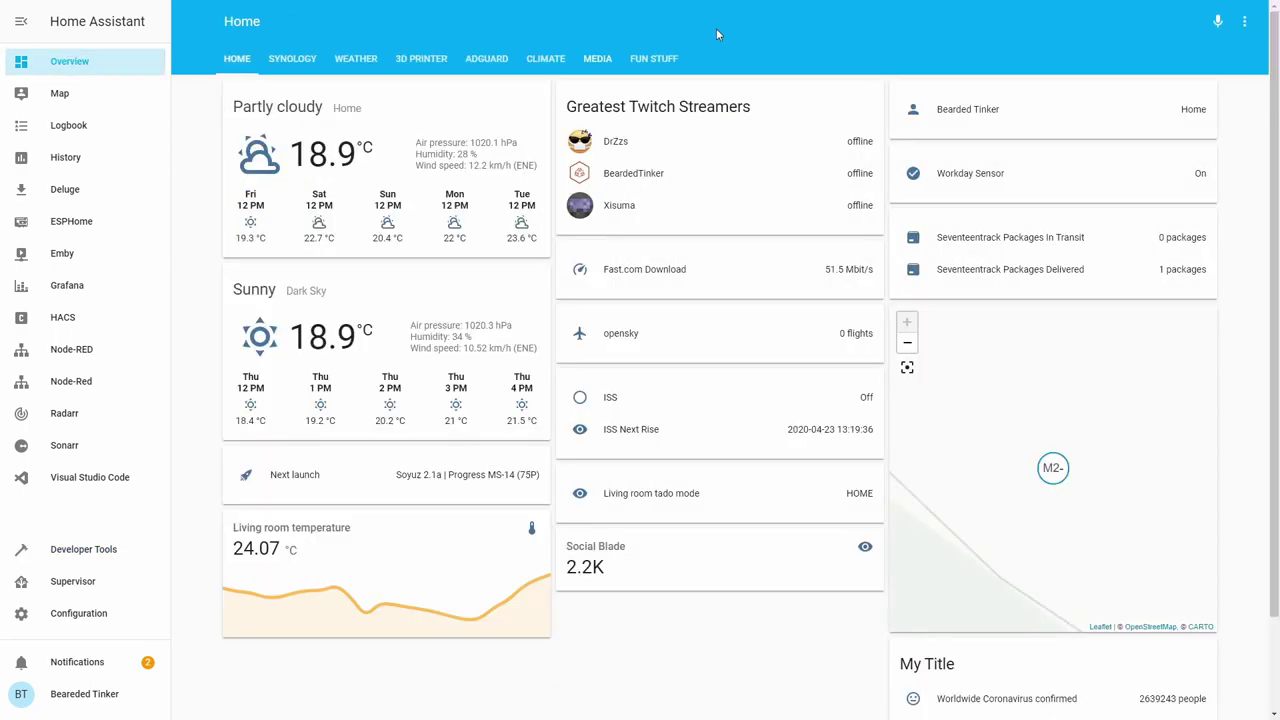
left_click(601, 58)
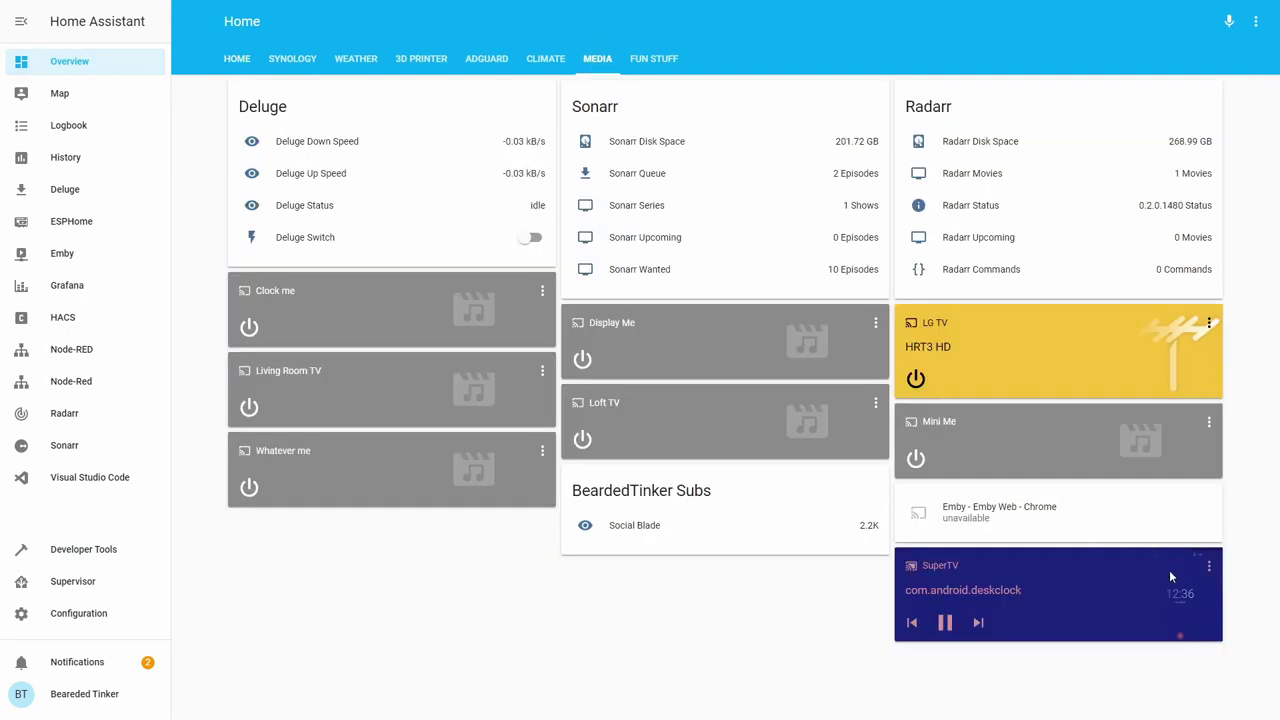
left_click(1208, 570)
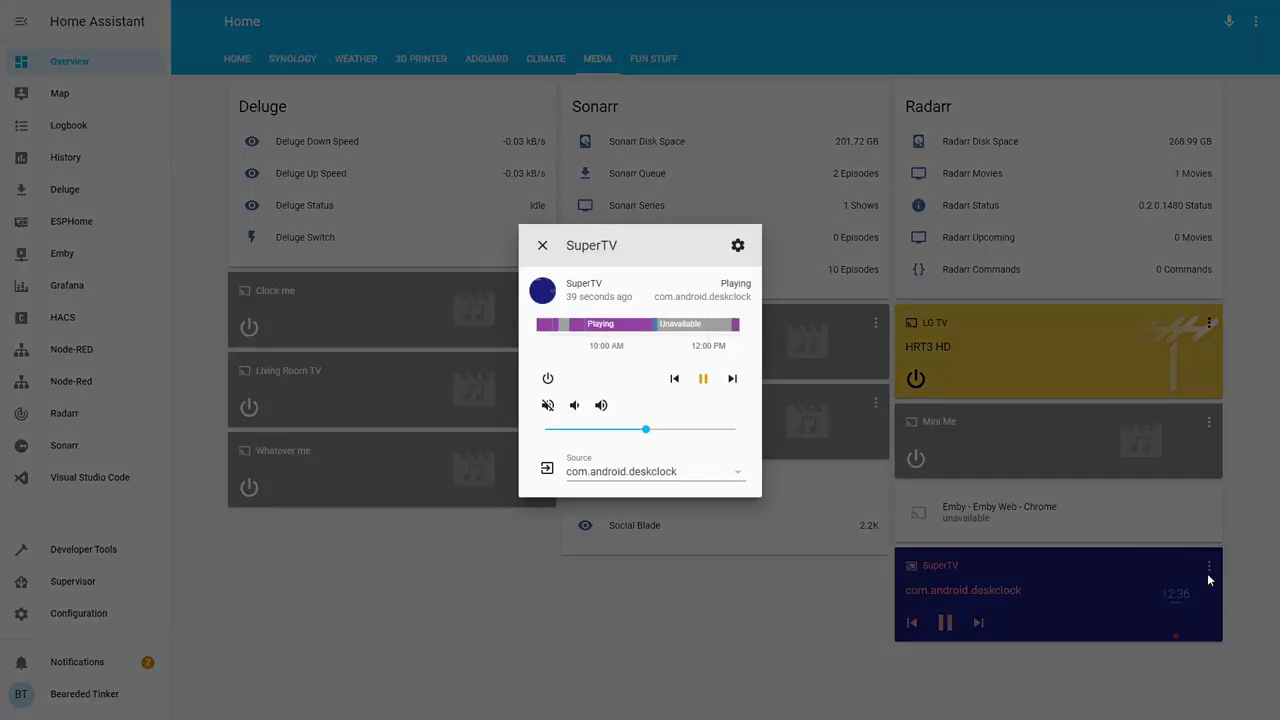
left_click(673, 484)
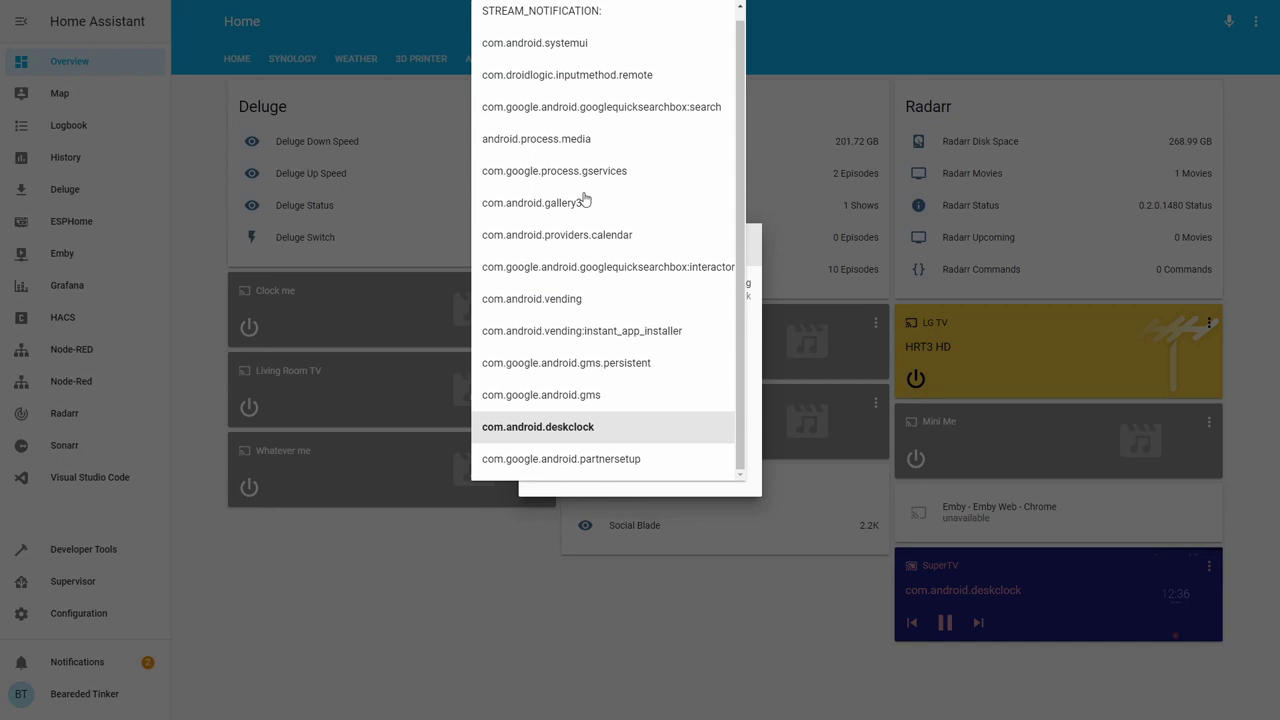
left_click(617, 138)
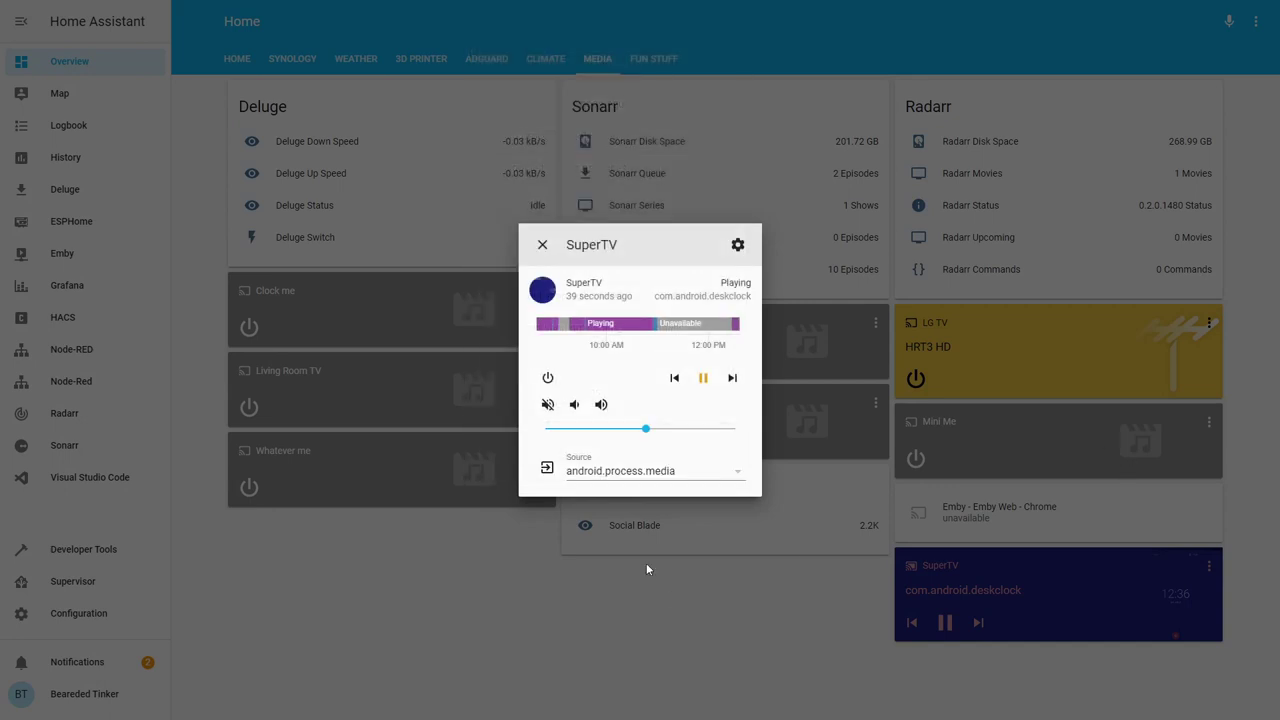
left_click(680, 477)
left_click(632, 206)
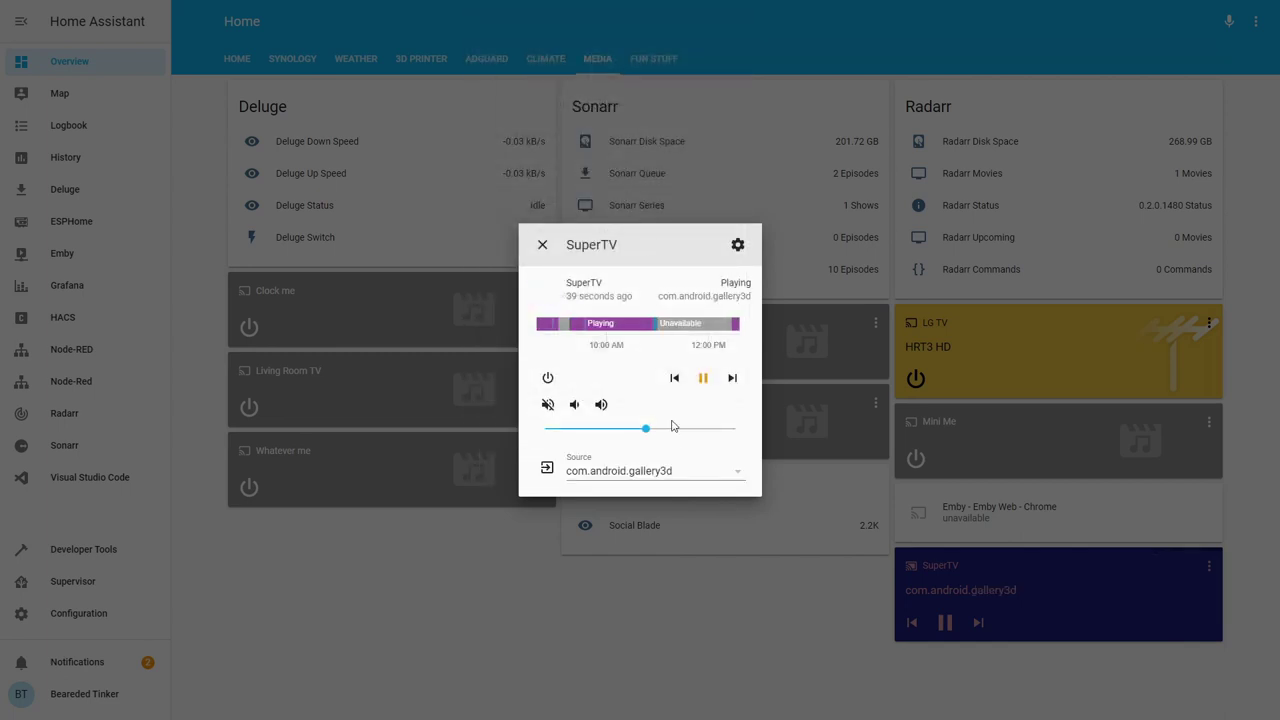
left_click(541, 246)
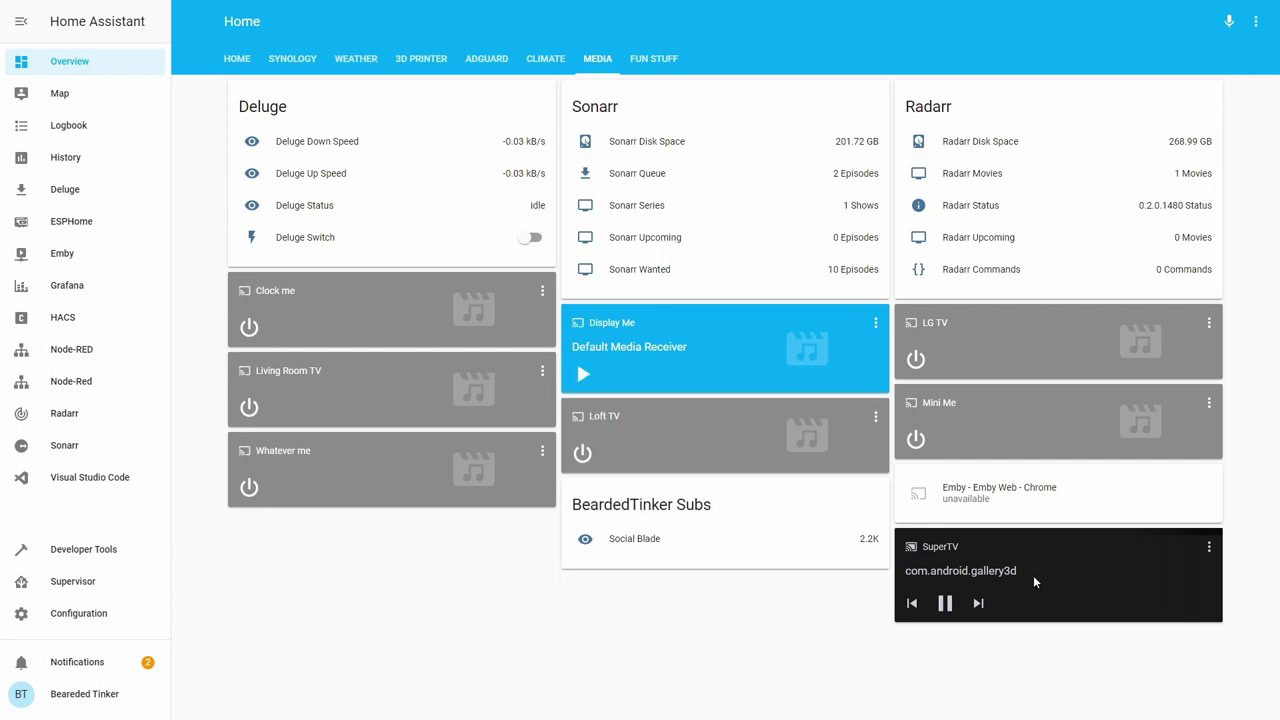
left_click(1207, 550)
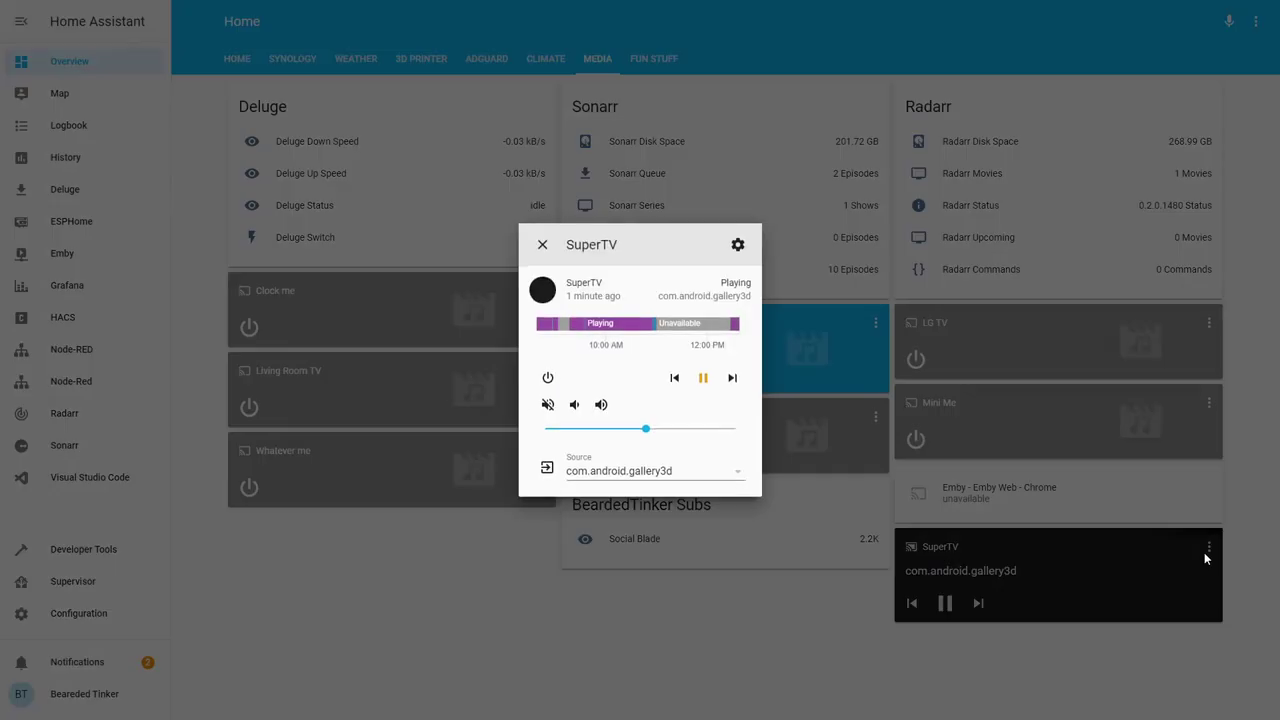
left_click(738, 470)
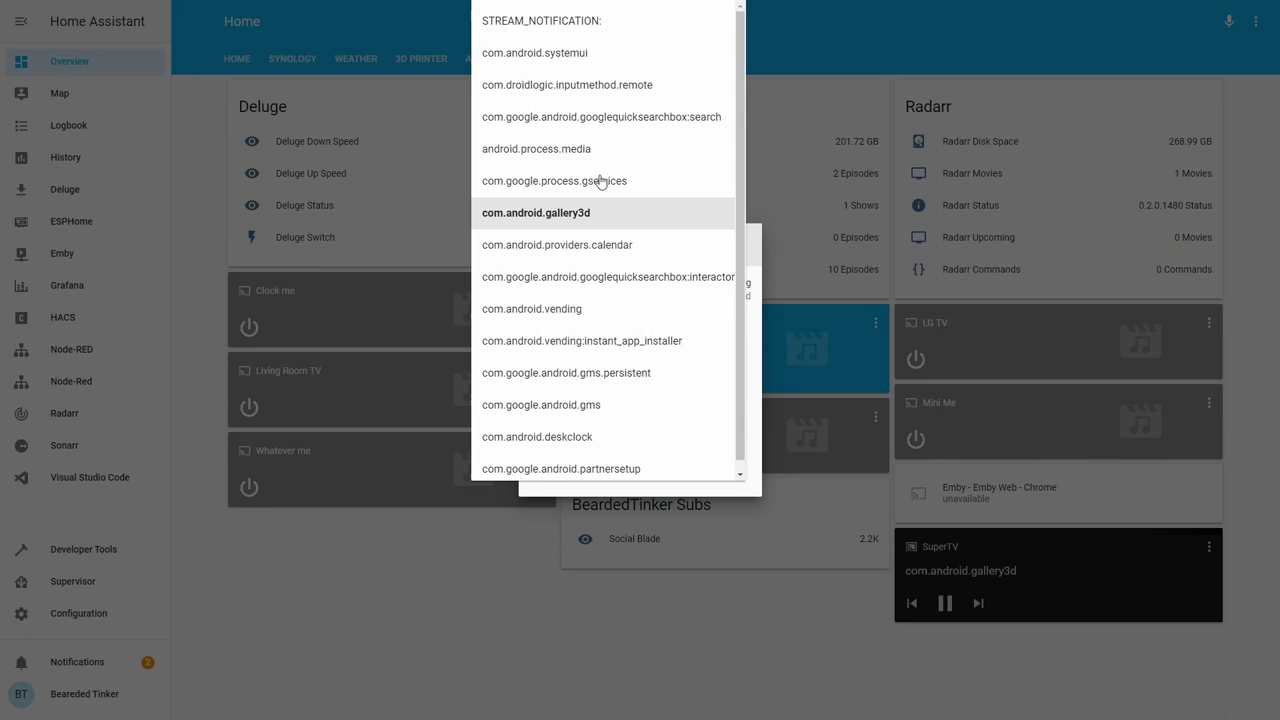
left_click(651, 664)
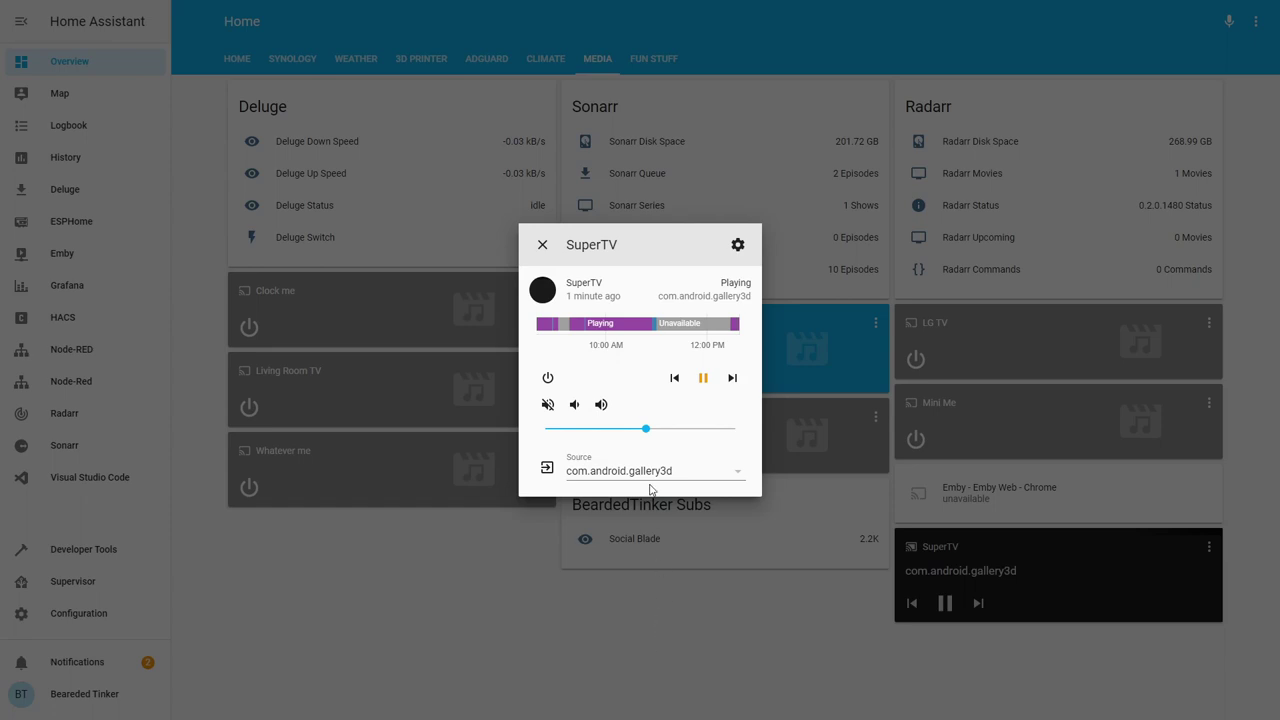
left_click(666, 478)
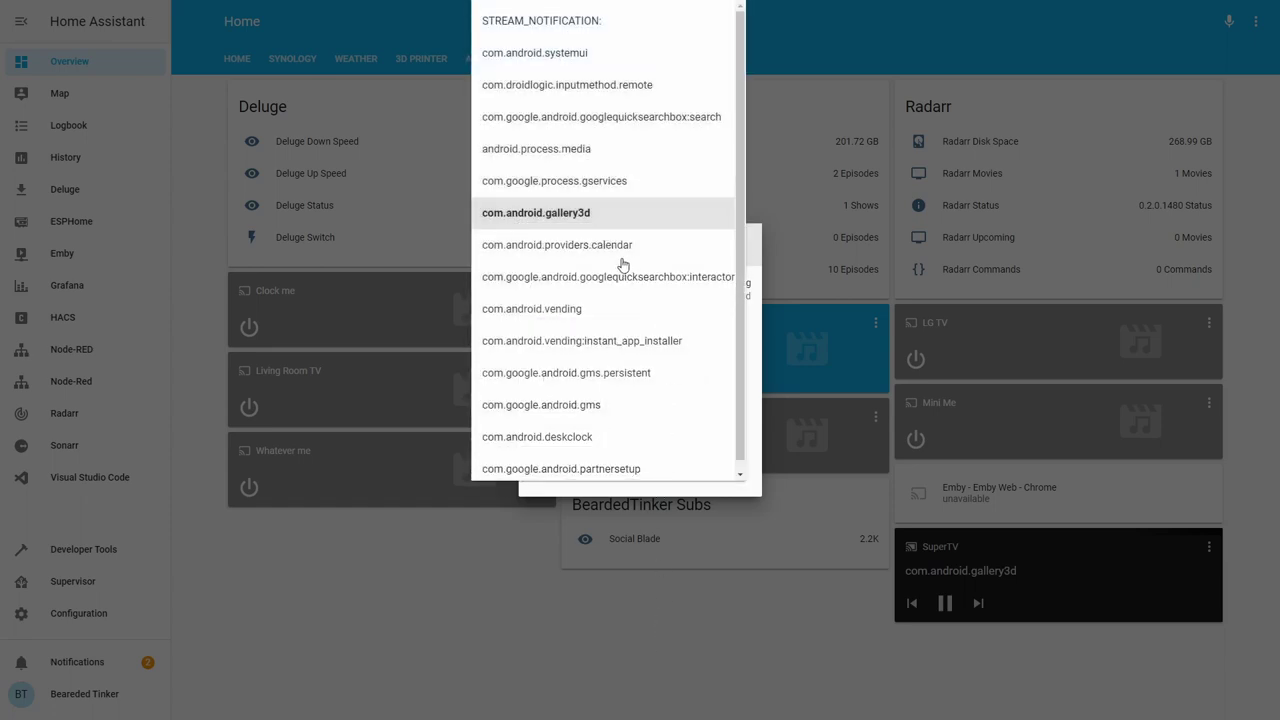
scroll(623, 277, "down", 1)
left_click(691, 598)
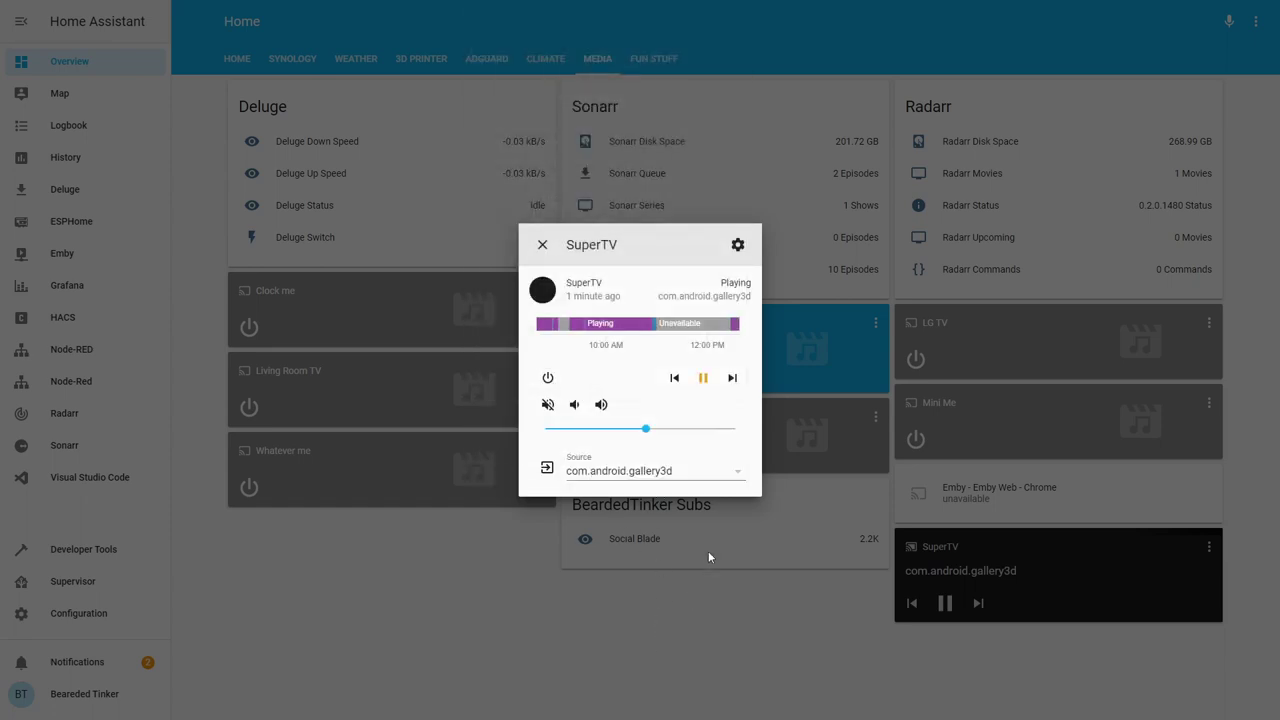
left_click(545, 250)
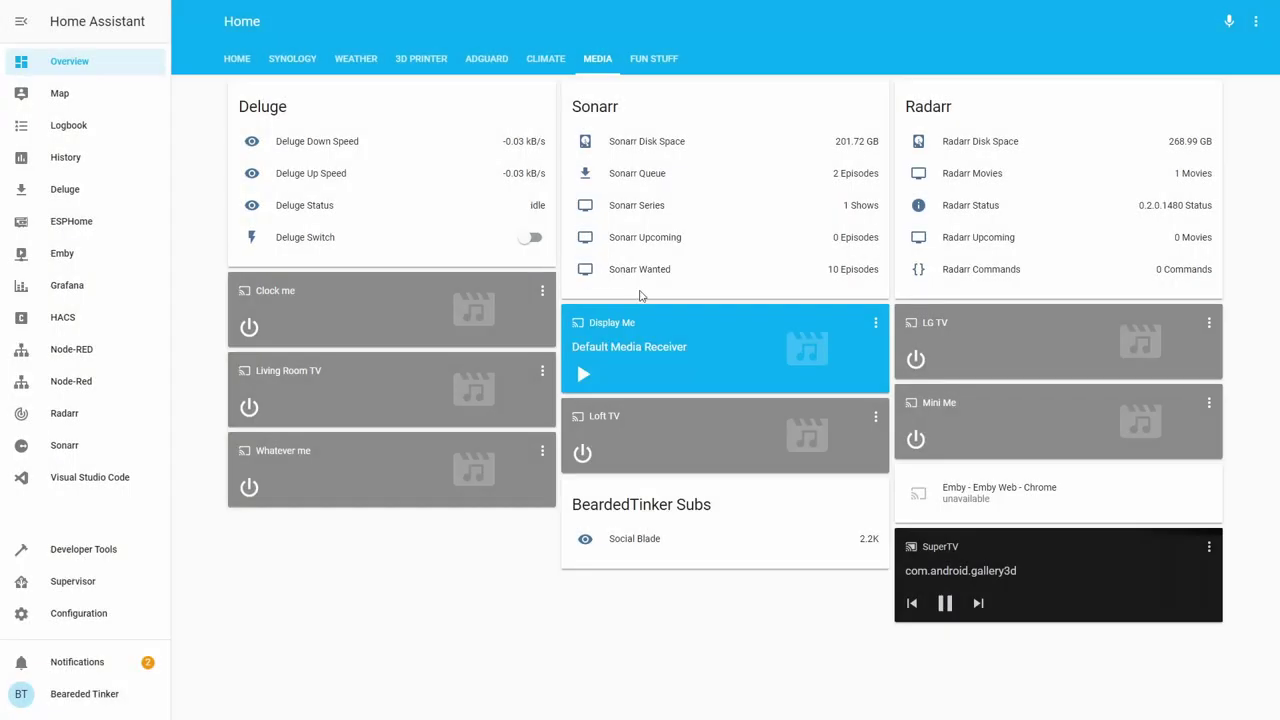